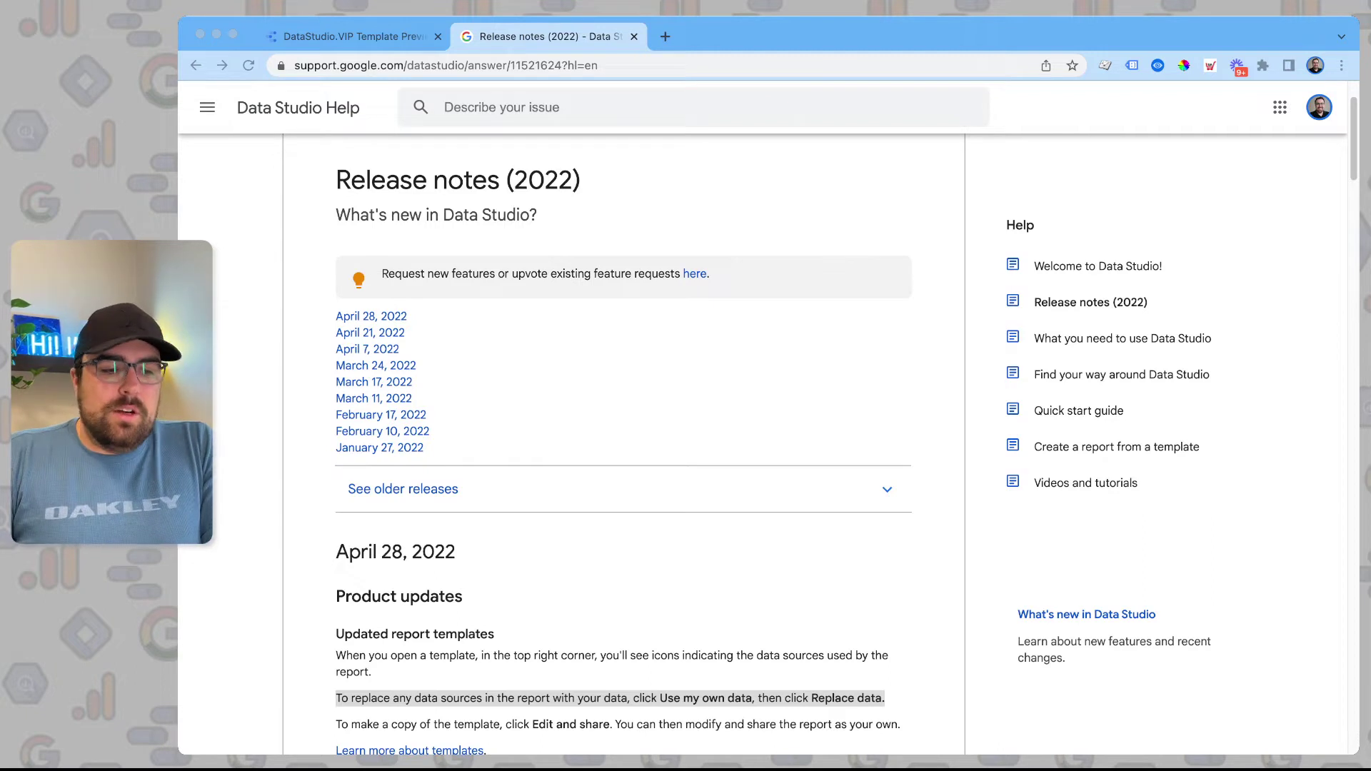
Read the April 28, 2022 release note on updated report templates, highlighting its title and the instructions for replacing data sources
{"action": "scroll", "coordinate": [623, 443], "scroll_direction": "down", "scroll_amount": 5}
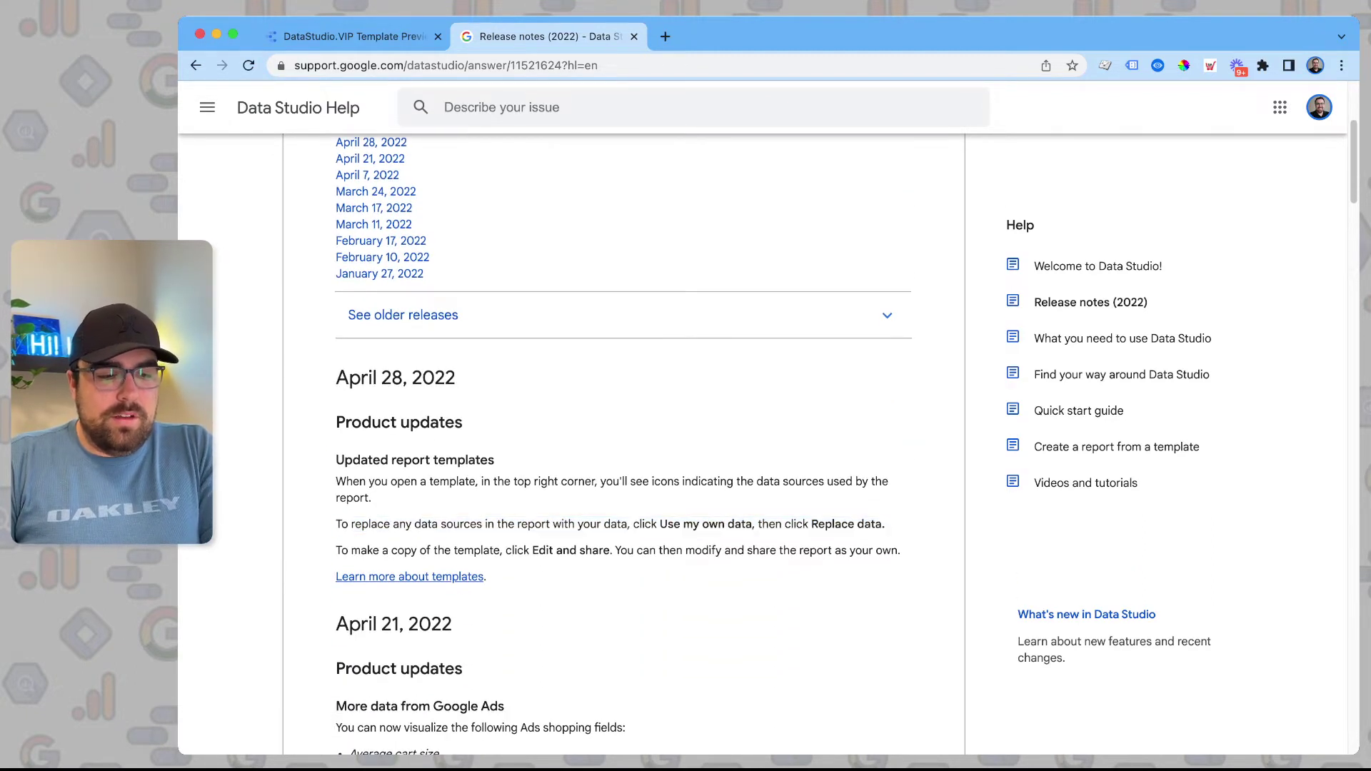
{"action": "left_click_drag", "start_coordinate": [397, 481], "coordinate": [515, 481]}
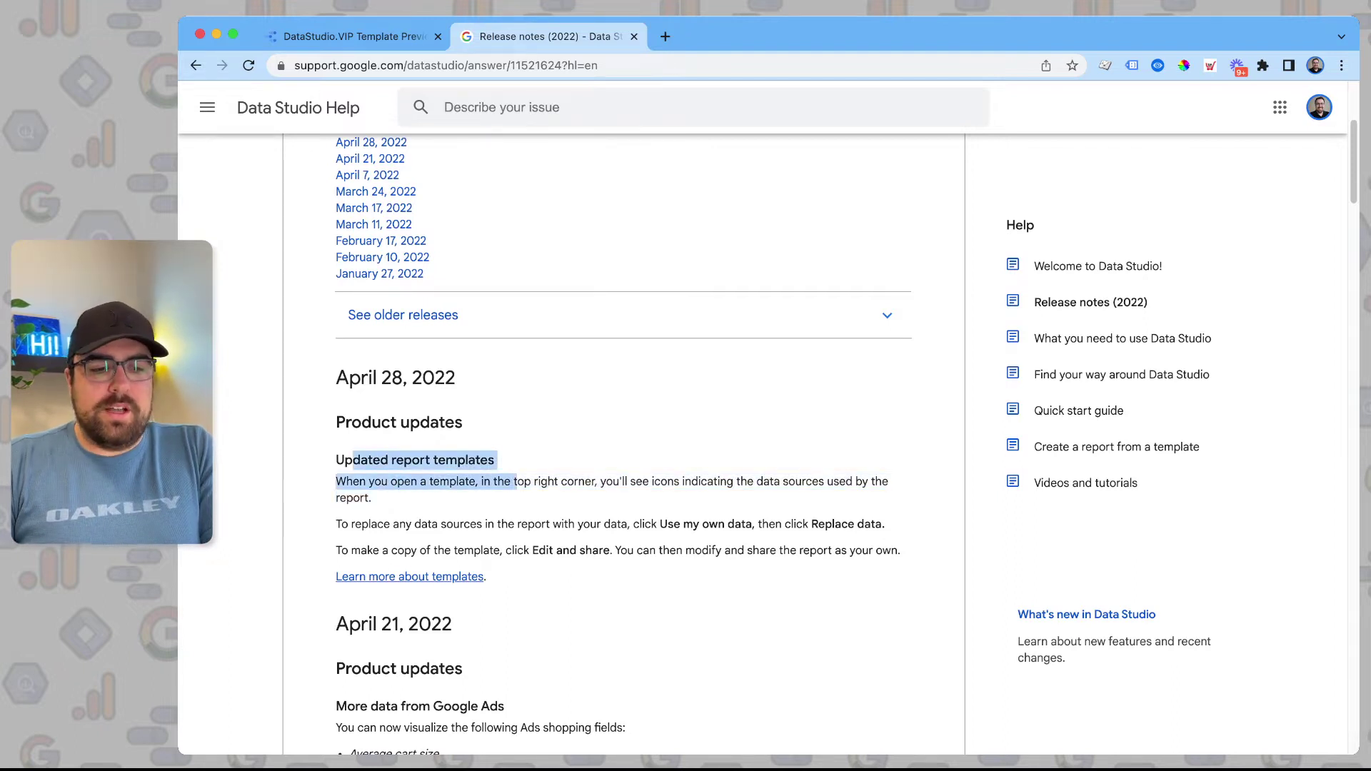
{"action": "triple_click", "coordinate": [457, 460]}
{"action": "scroll", "coordinate": [457, 464], "scroll_direction": "down", "scroll_amount": 1}
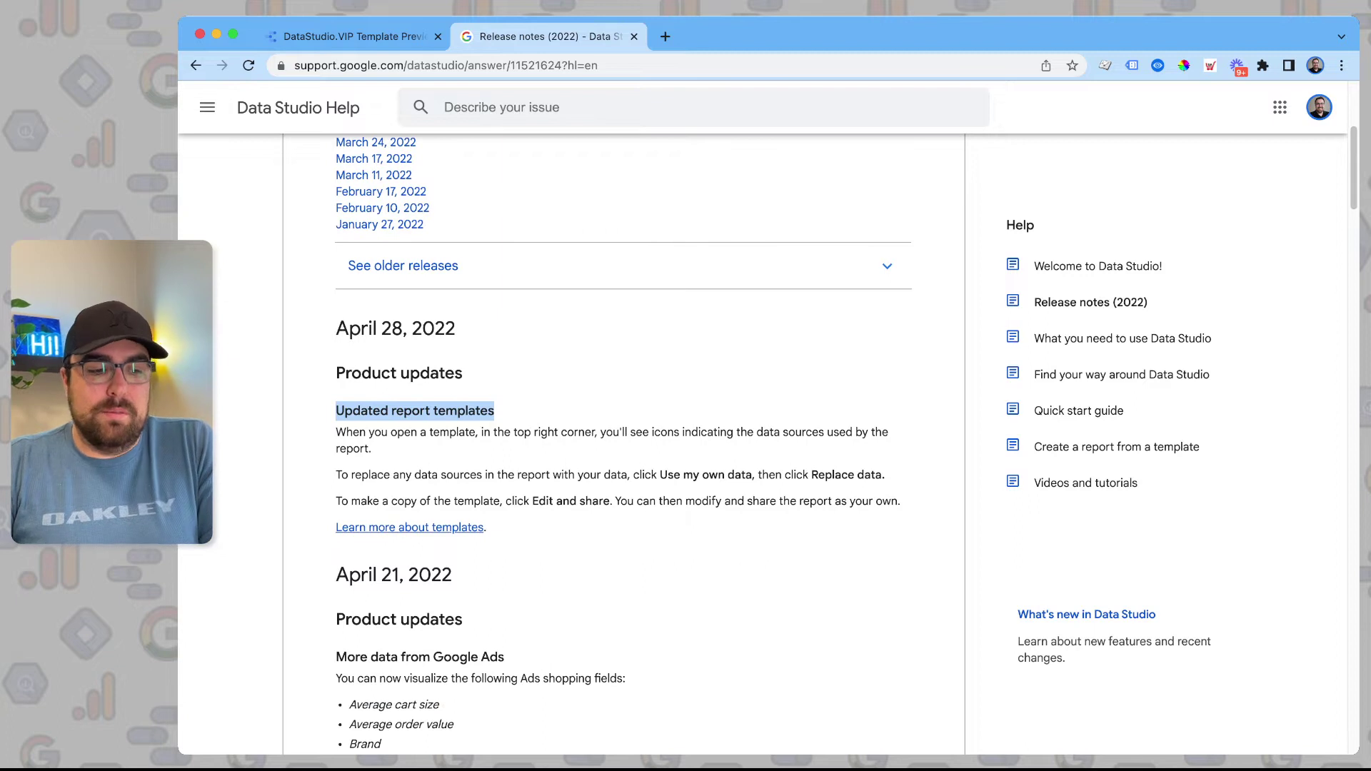
{"action": "triple_click", "coordinate": [439, 475]}
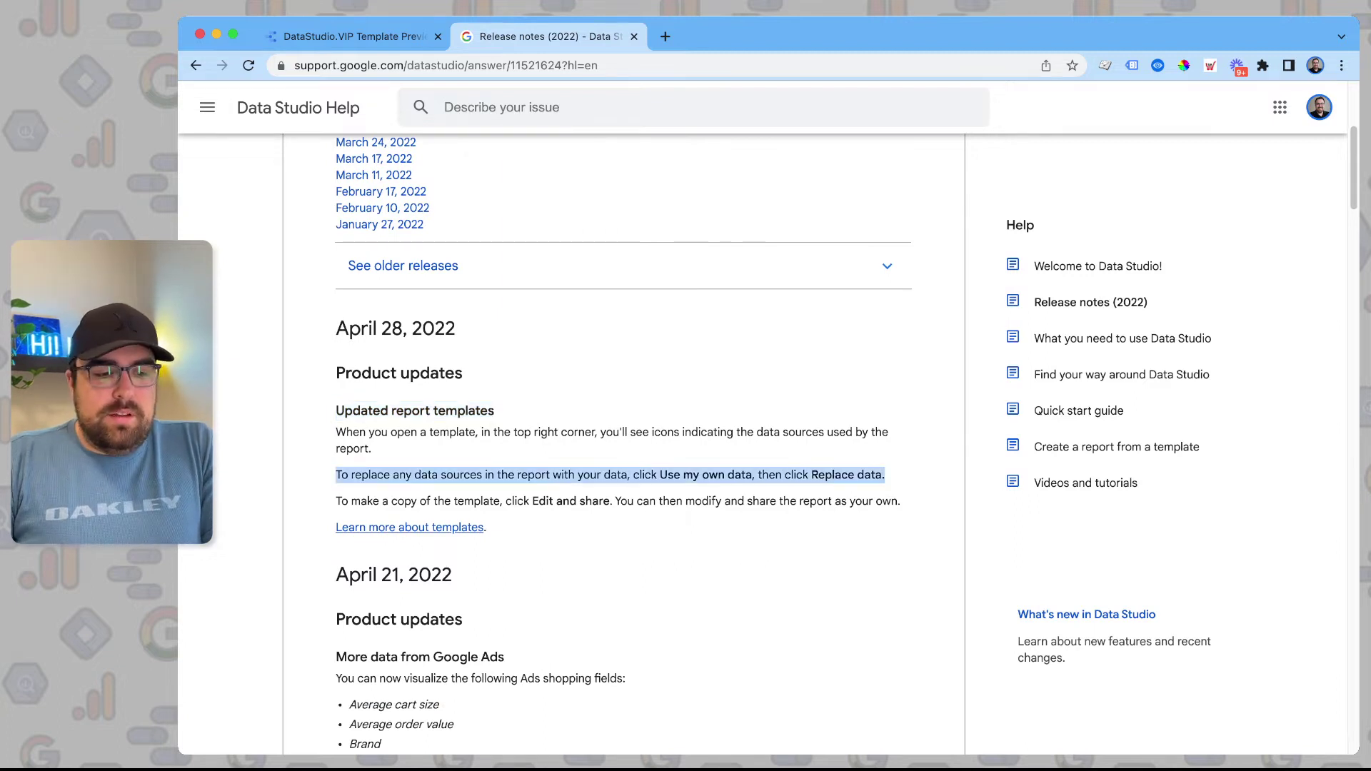
{"action": "double_click", "coordinate": [644, 475]}
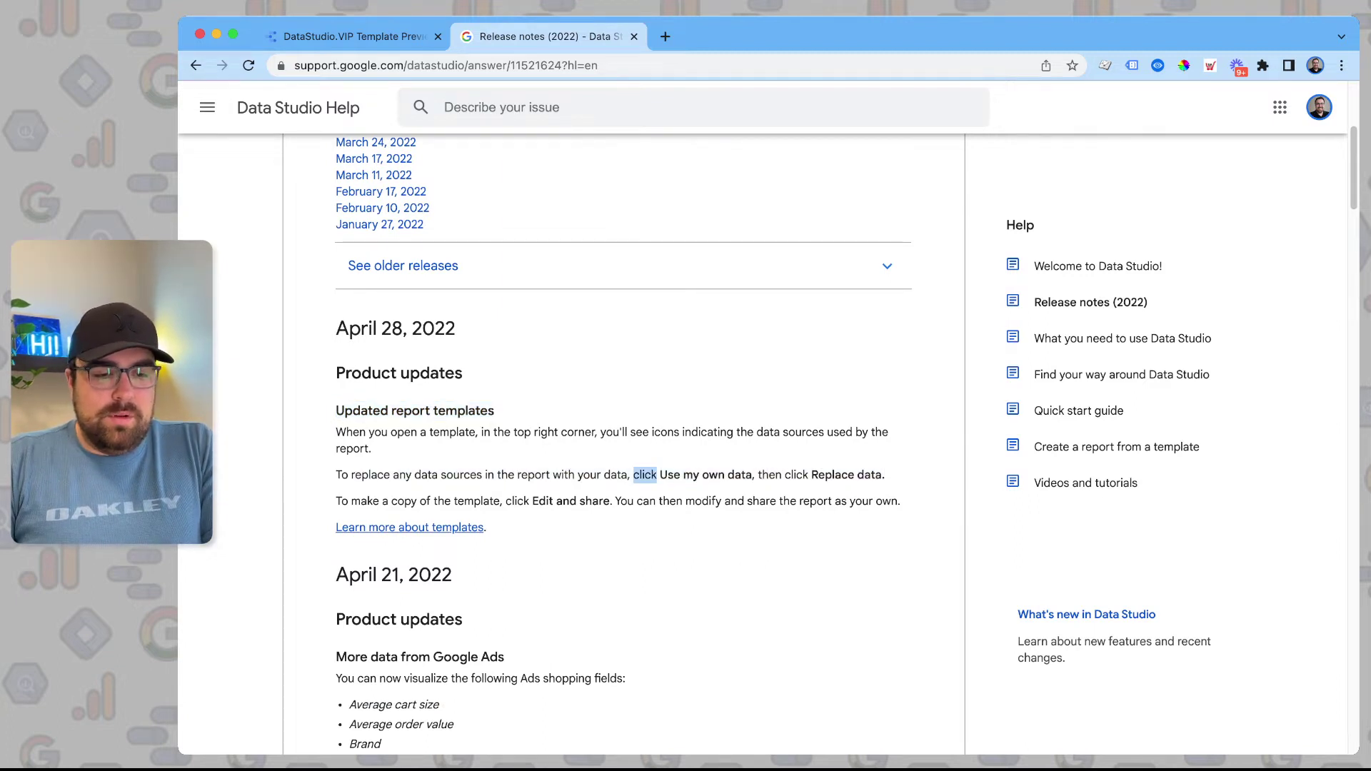
{"action": "scroll", "coordinate": [624, 442], "scroll_direction": "down", "scroll_amount": 1}
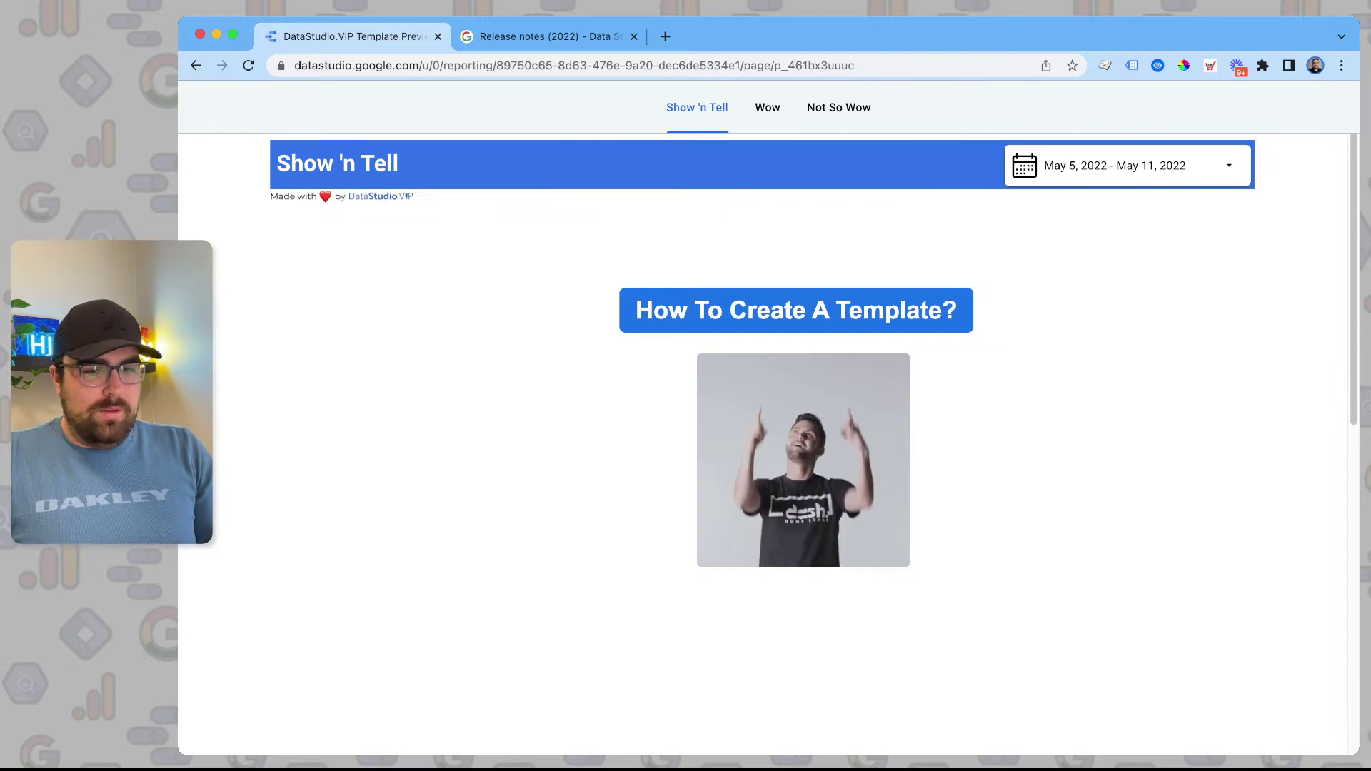
Open the report's How To Create A Template explanation and load the template preview by adding "/preview" to the report URL
{"action": "left_click", "coordinate": [796, 310]}
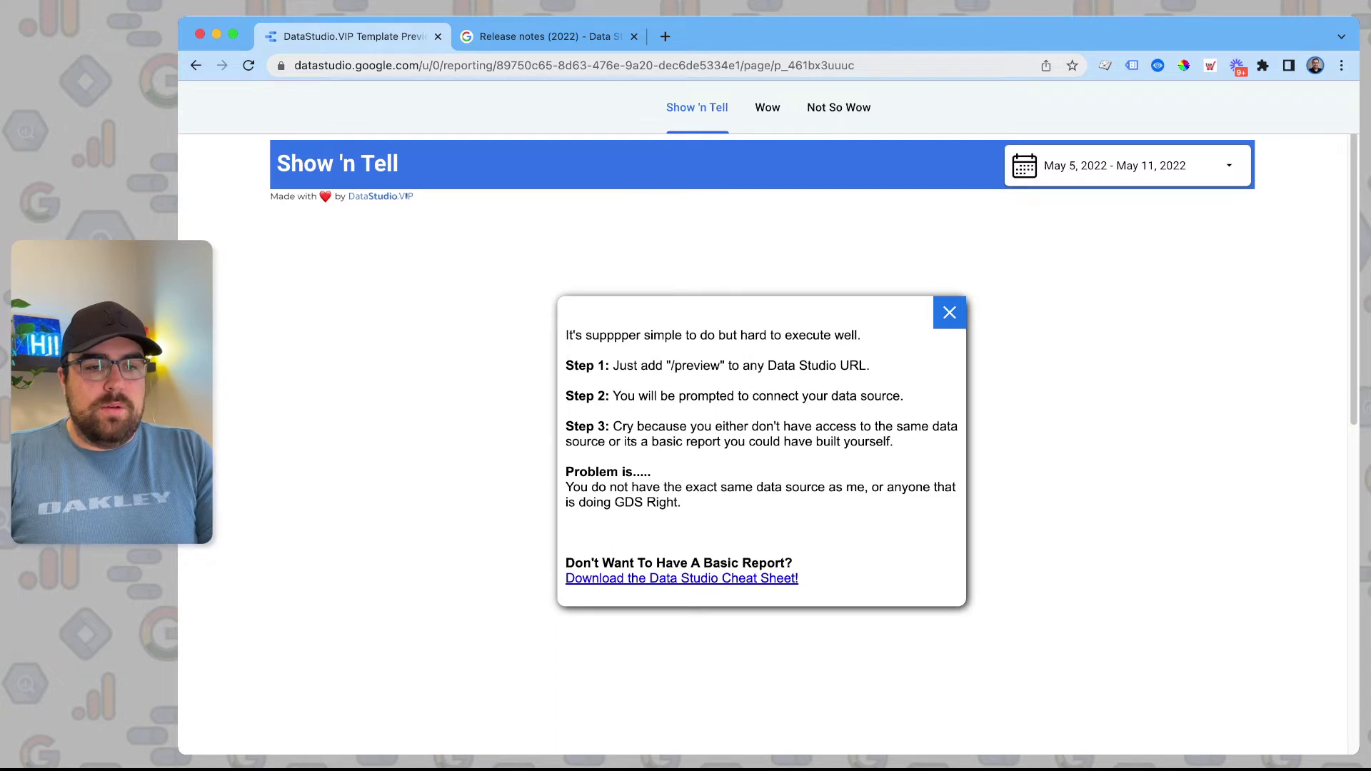
{"action": "left_click", "coordinate": [714, 66]}
{"action": "key", "text": "Right"}
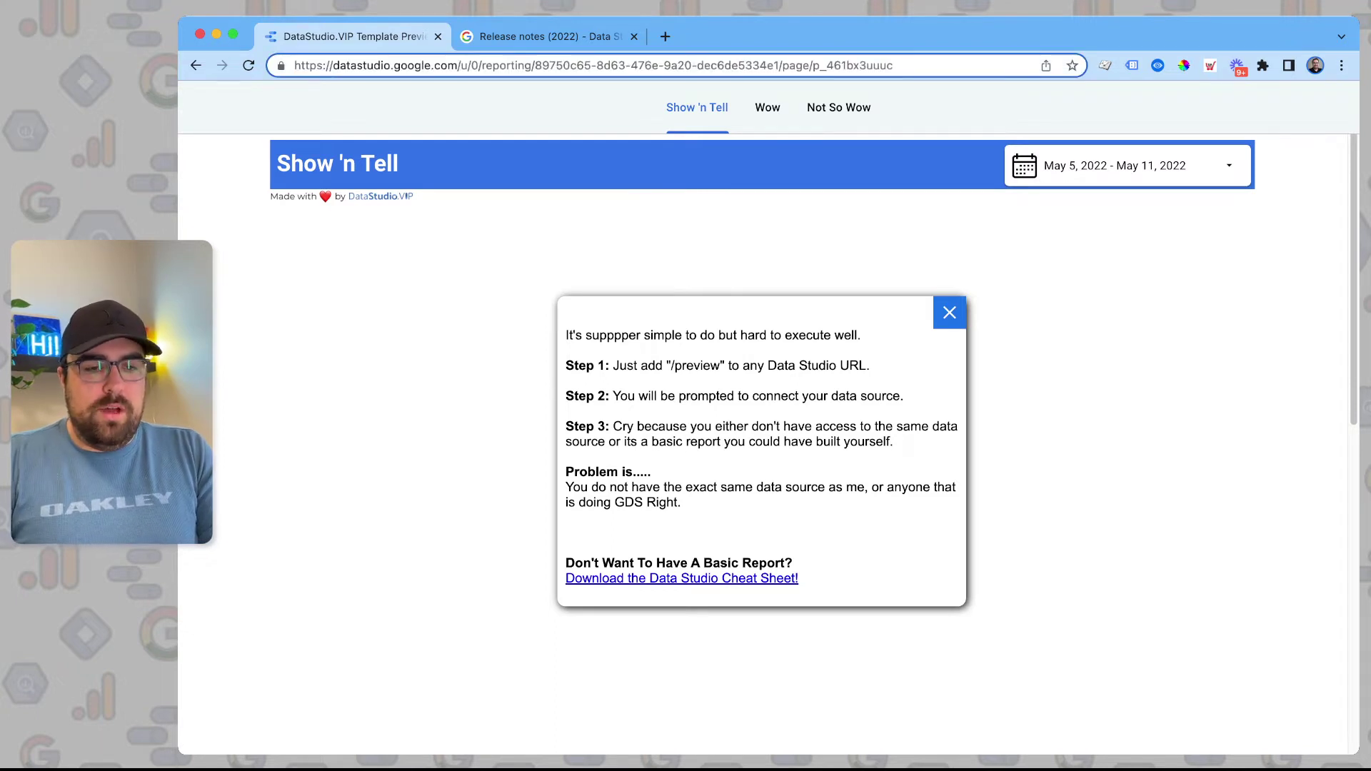
{"action": "type", "text": "/"}
{"action": "type", "text": "preview"}
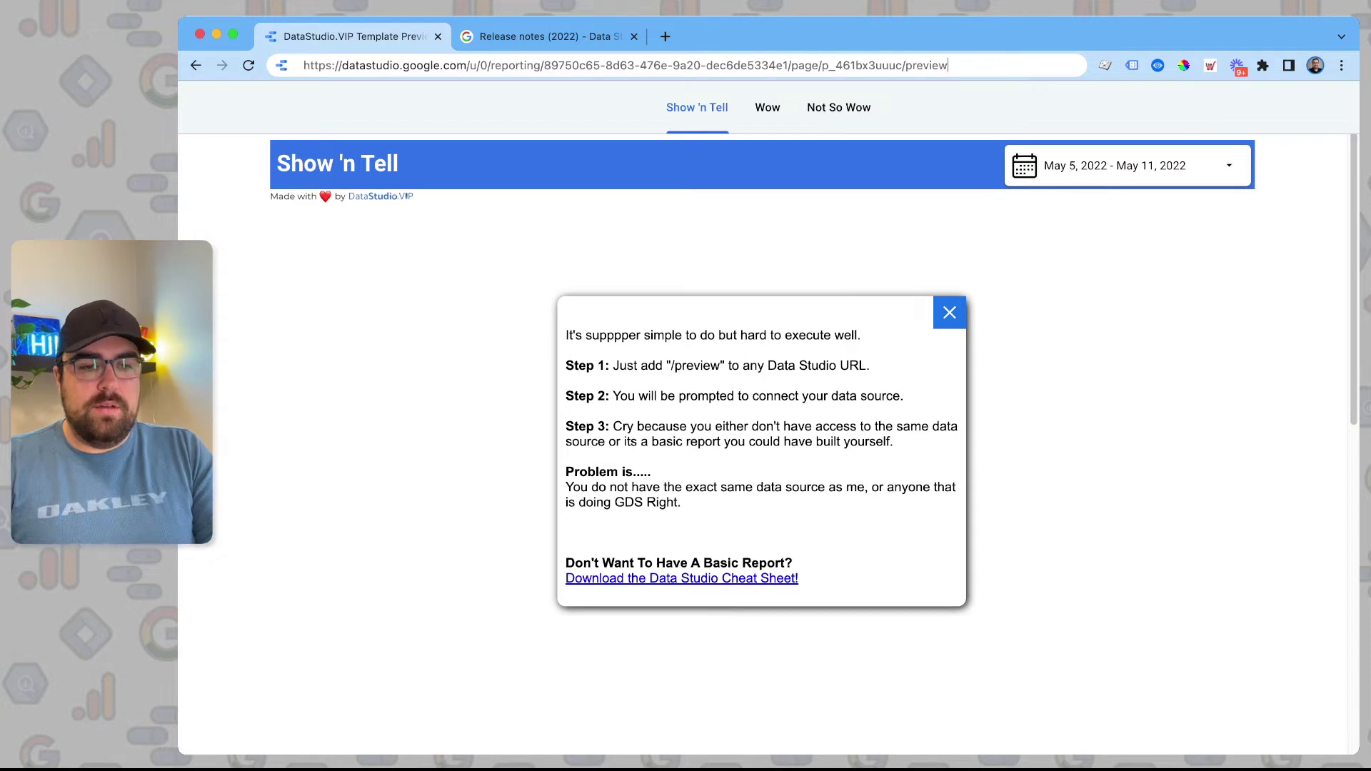
{"action": "key", "text": "Return"}
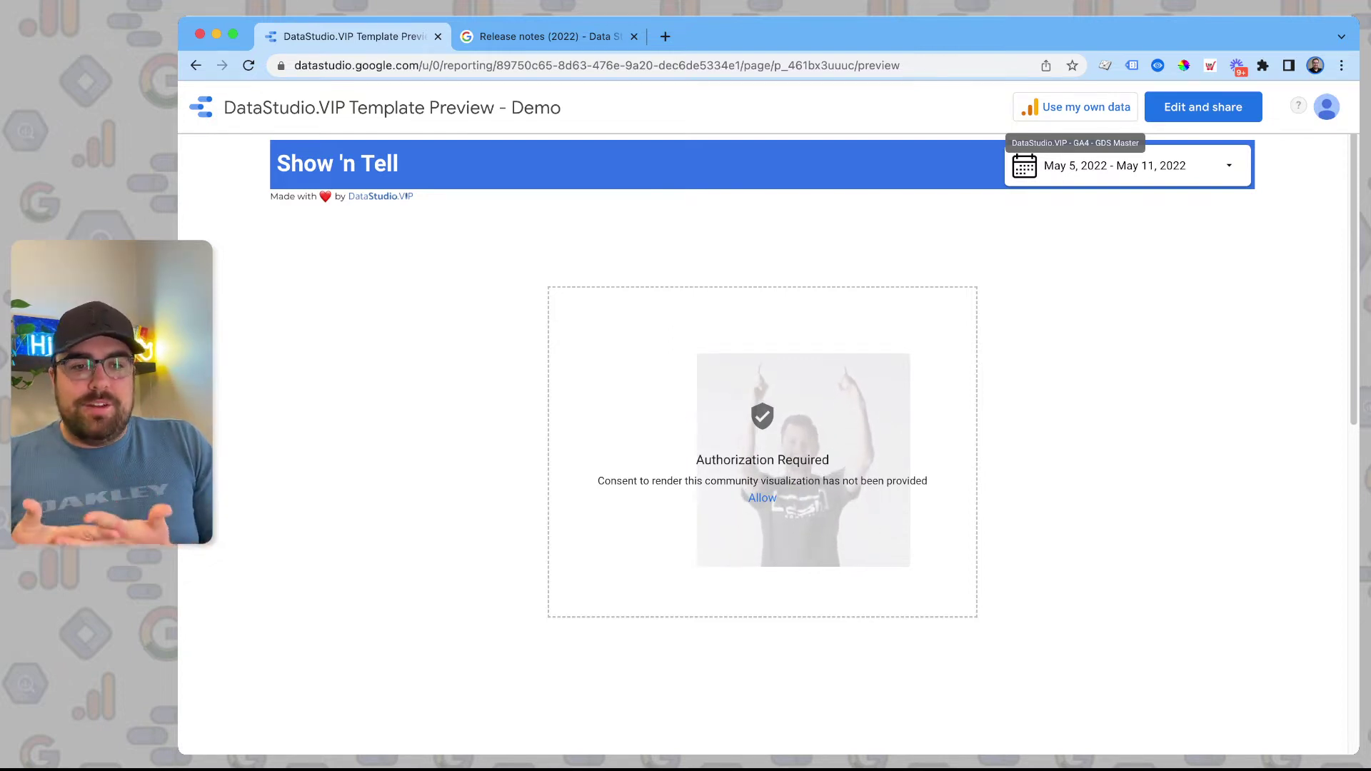
Inspect the preview's own-data connection options and the community visualization's consent request, closing both without adding data or granting consent
{"action": "left_click", "coordinate": [1078, 107]}
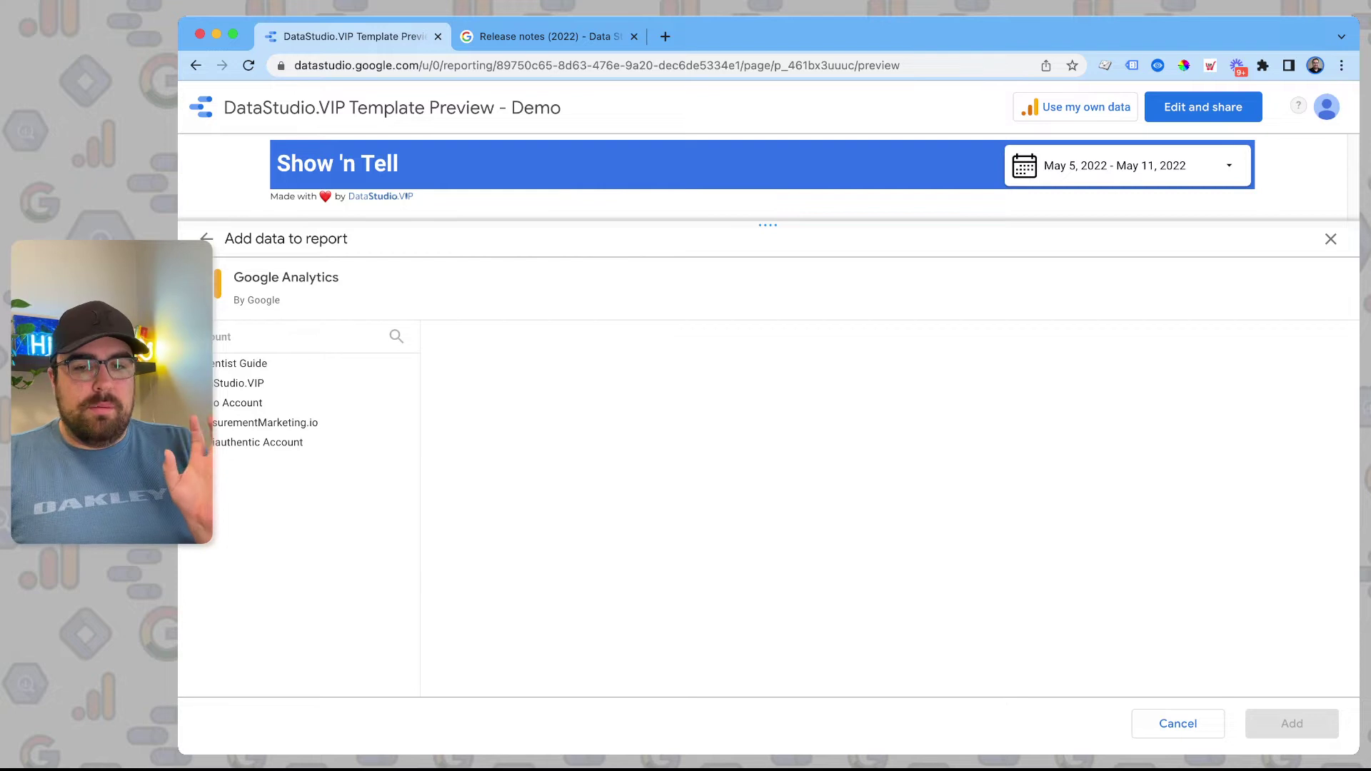
{"action": "left_click", "coordinate": [1330, 239]}
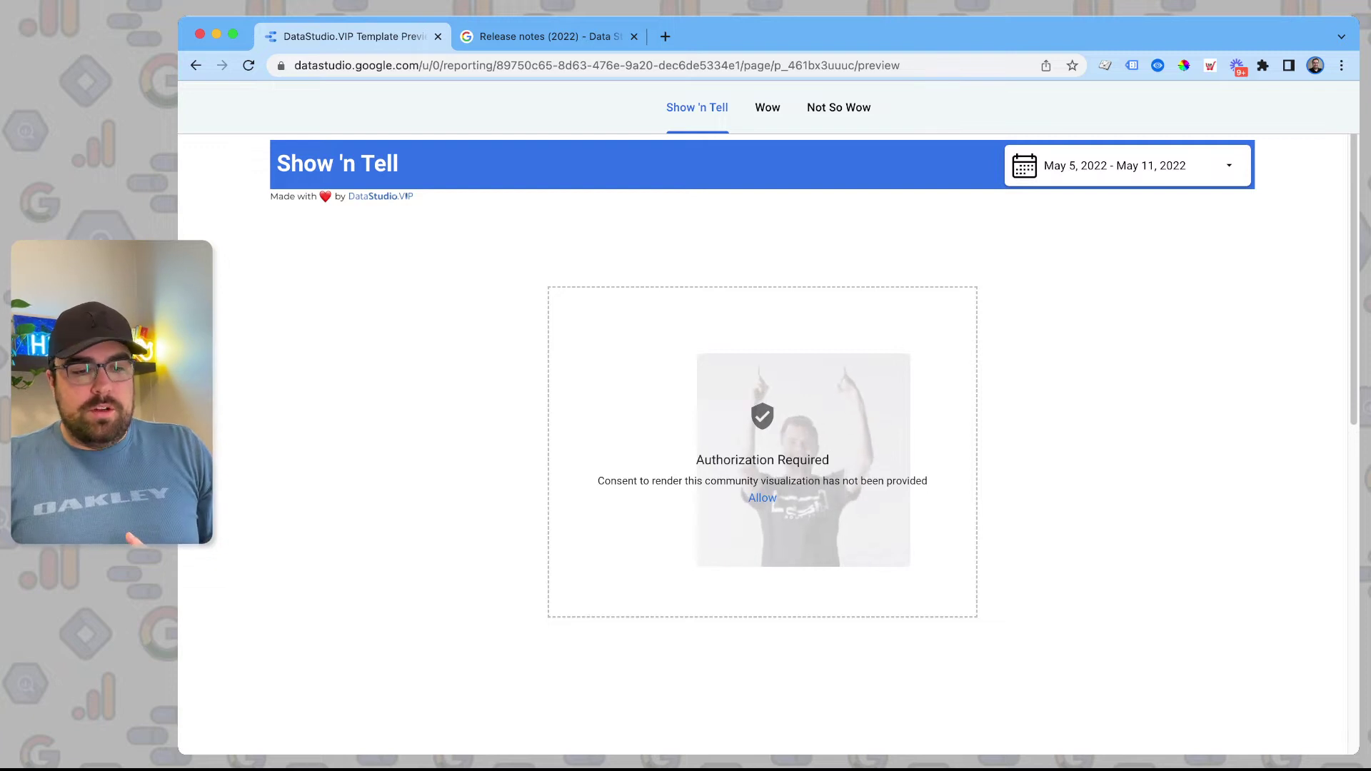
{"action": "scroll", "coordinate": [814, 376], "scroll_direction": "down", "scroll_amount": 2}
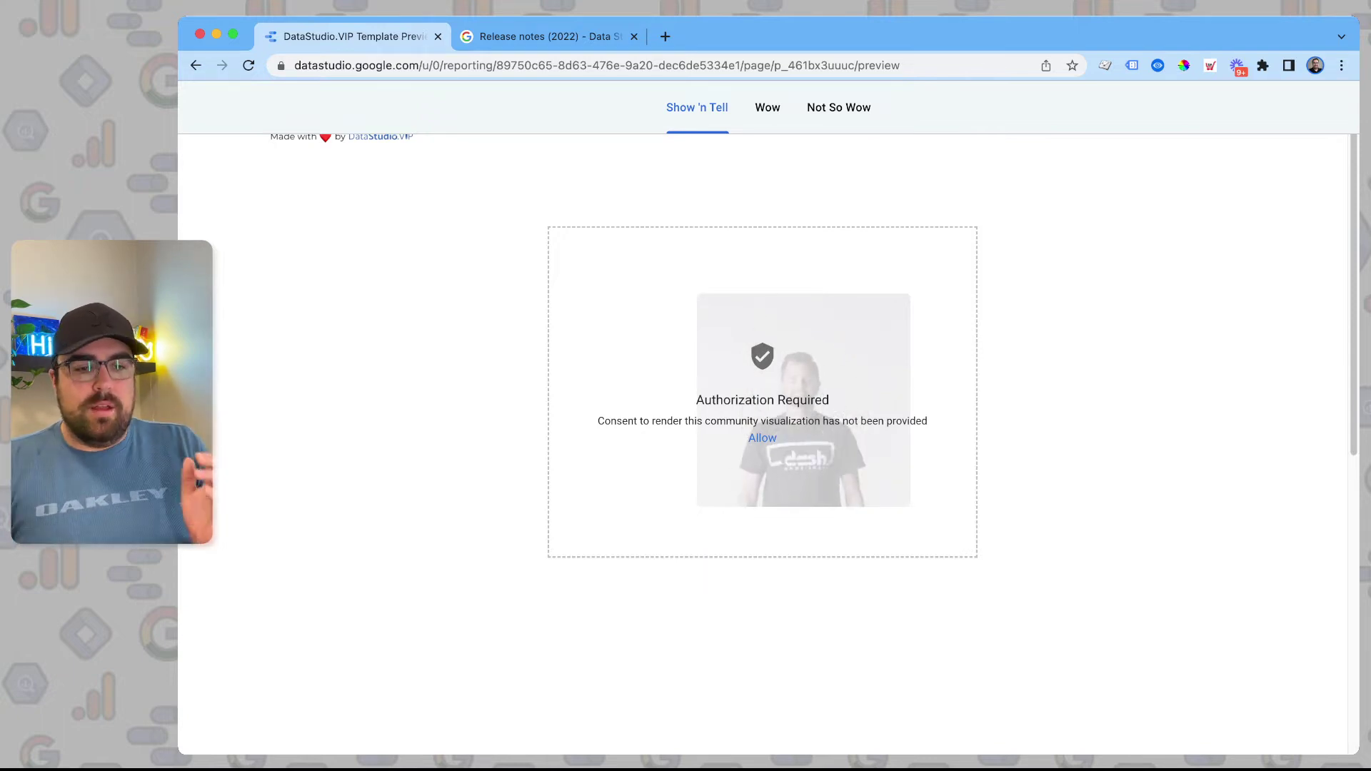
{"action": "left_click", "coordinate": [762, 438]}
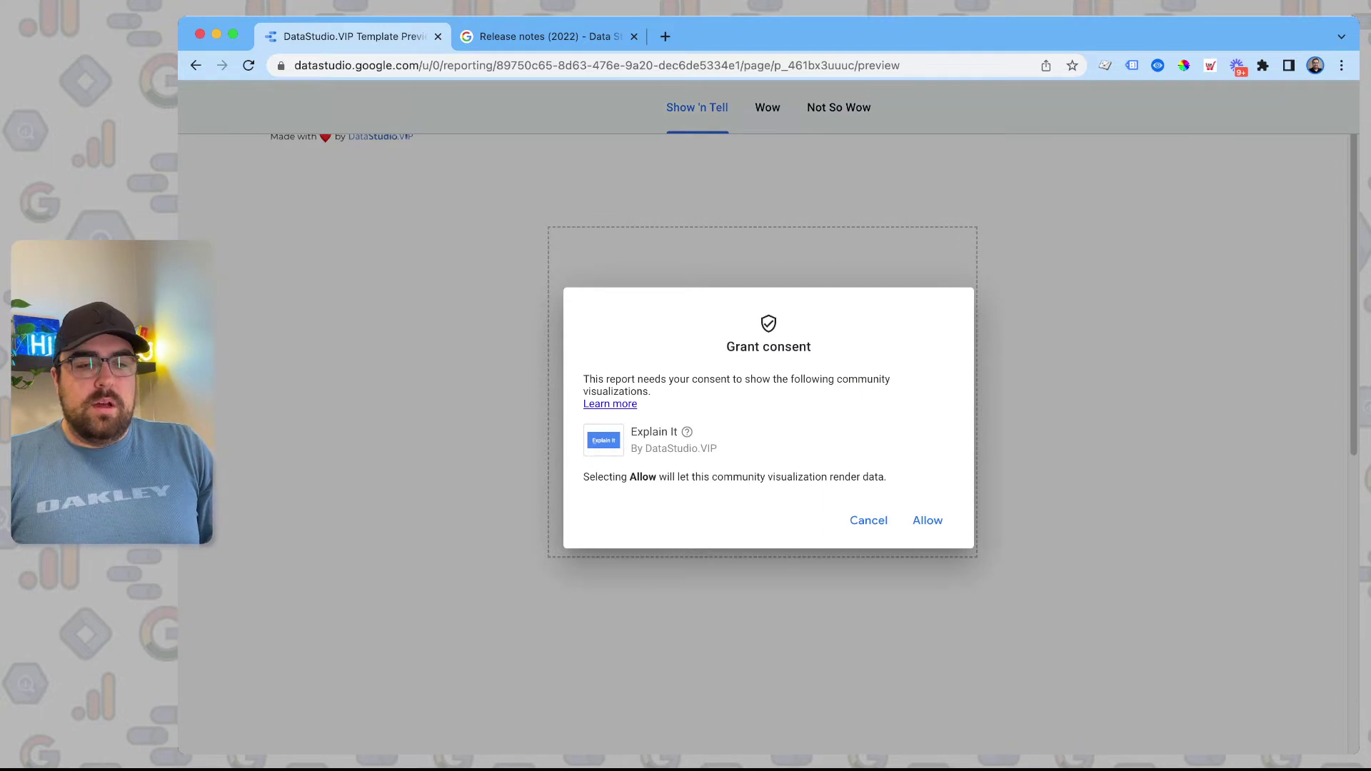
{"action": "left_click", "coordinate": [868, 521]}
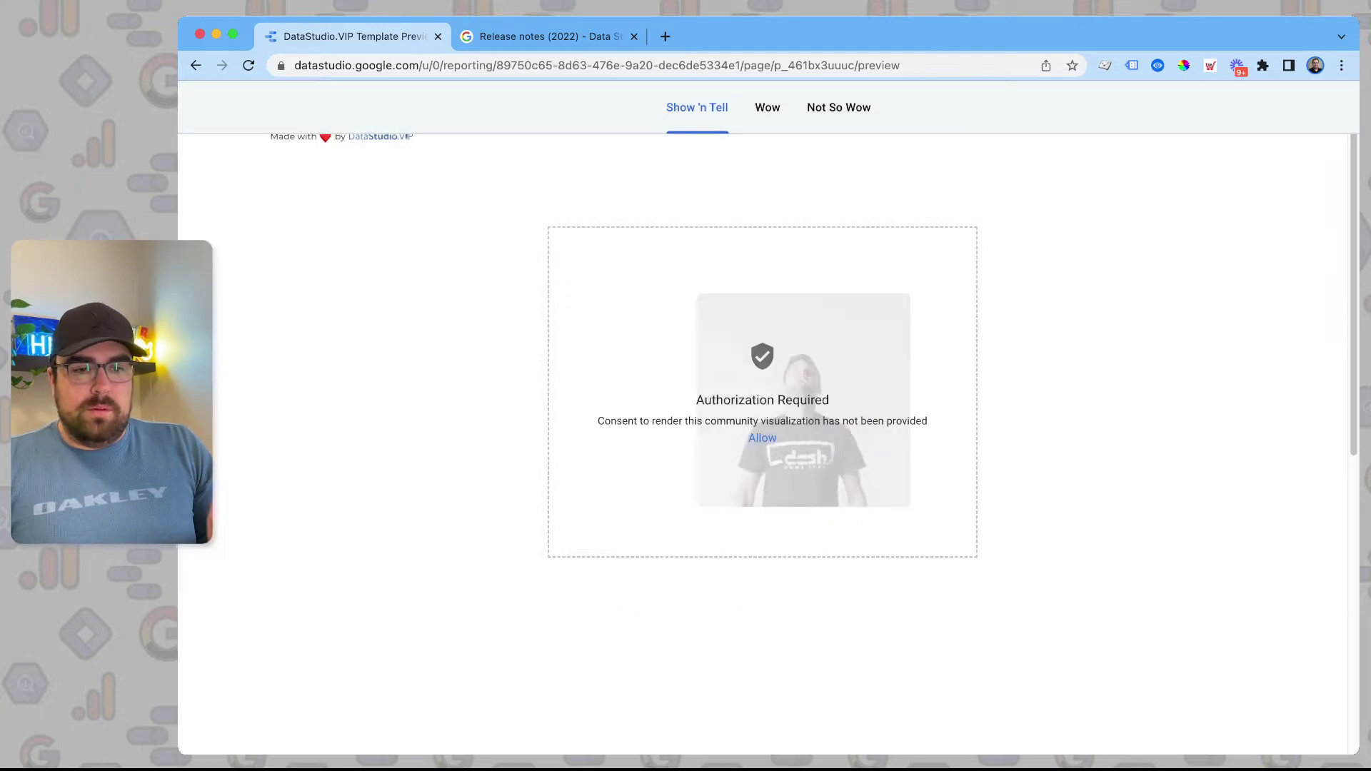
{"action": "scroll", "coordinate": [868, 520], "scroll_direction": "up", "scroll_amount": 1}
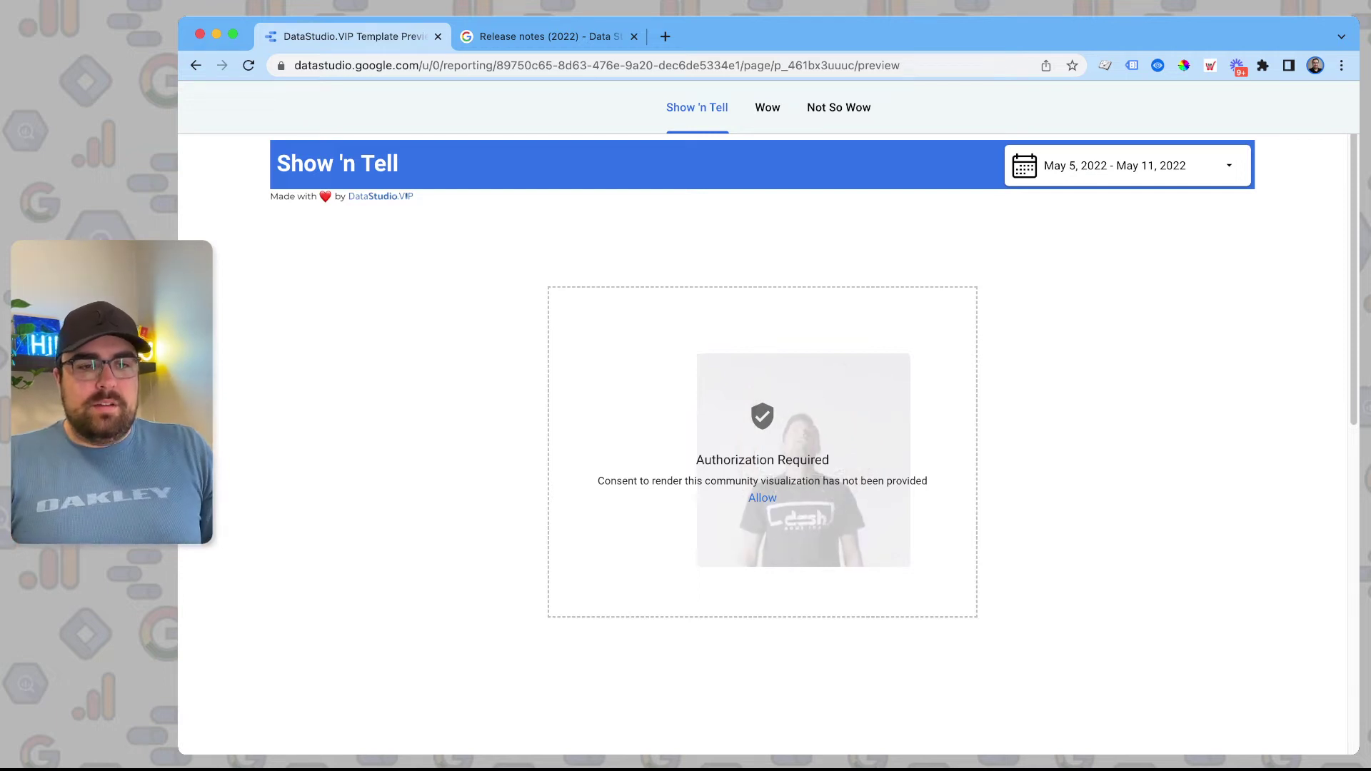
Remove "preview" from the end of the report URL and reload the regular report
{"action": "double_click", "coordinate": [878, 66]}
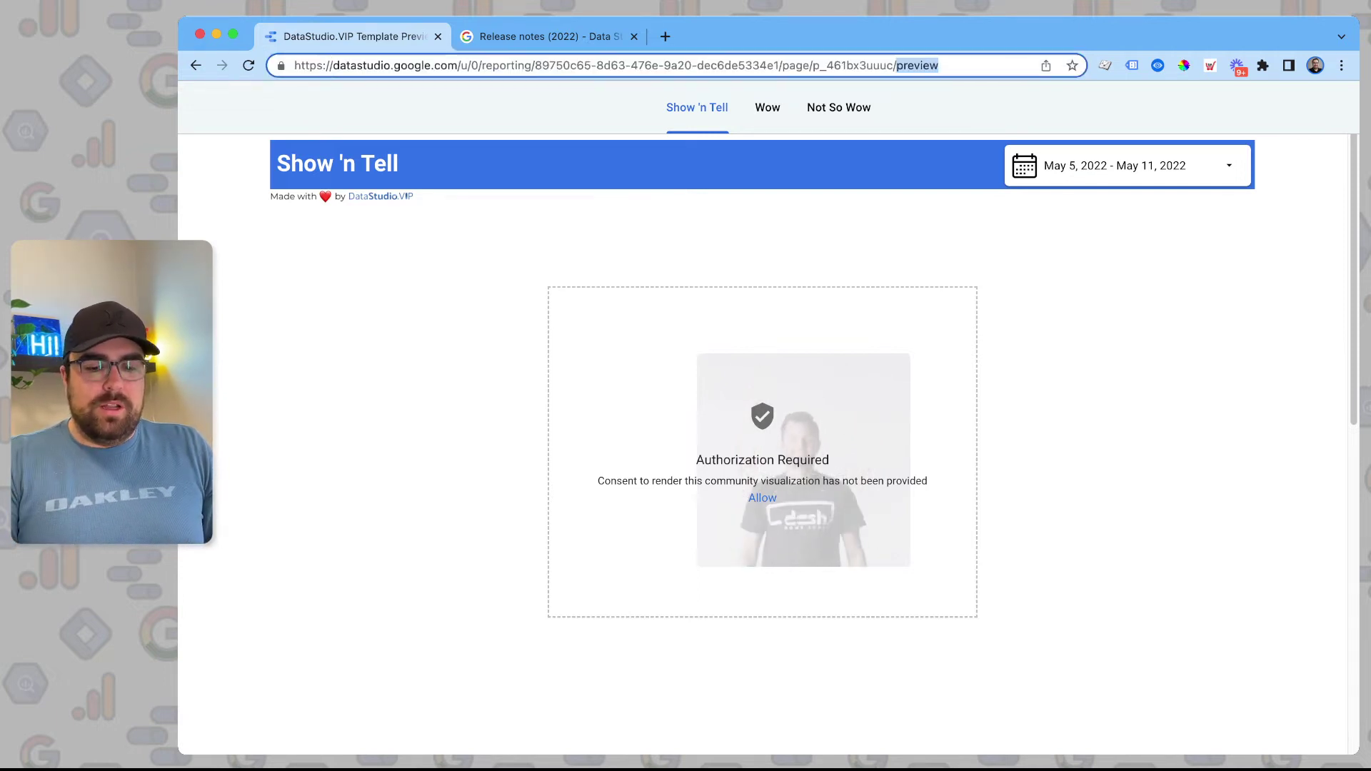
{"action": "key", "text": "BackSpace"}
{"action": "key", "text": "Return"}
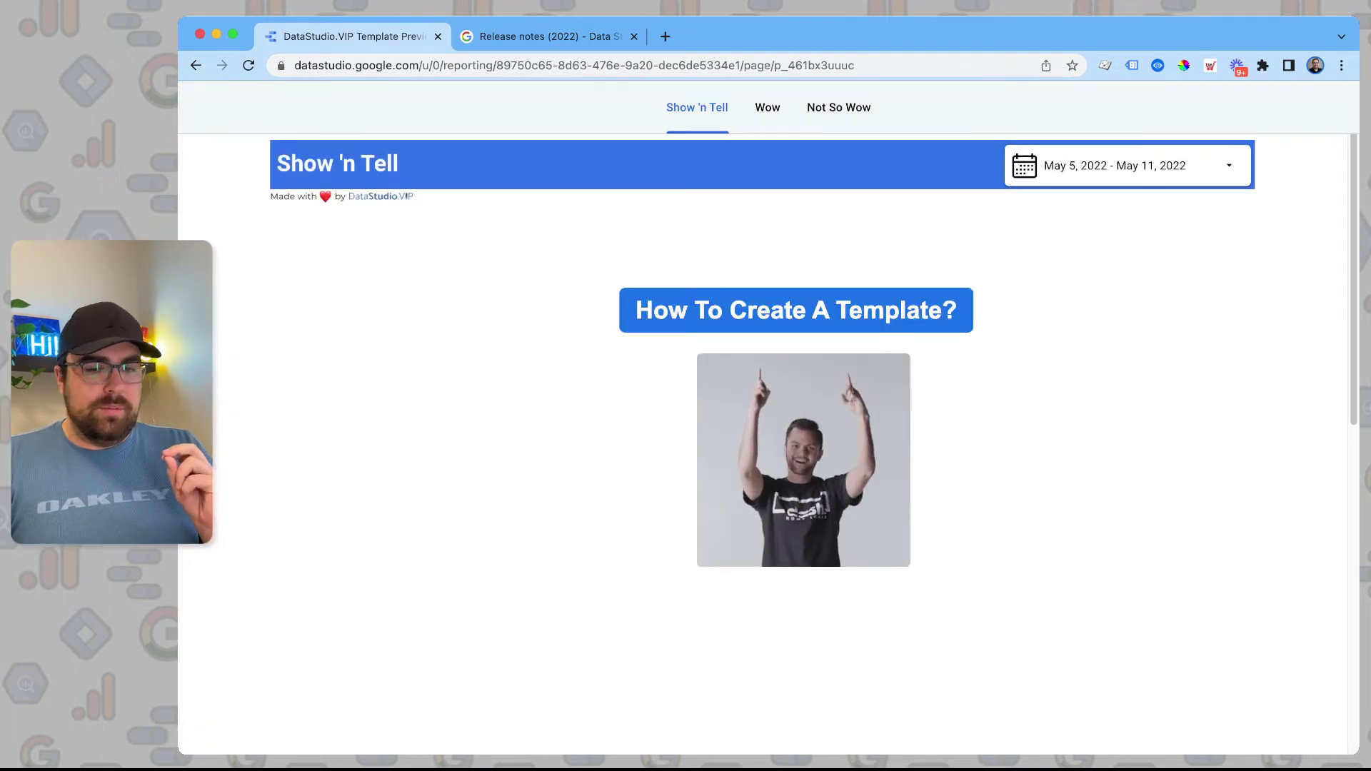
Open the Wow page of the report and examine the Views scorecard with its change figures and trend chart
{"action": "left_click", "coordinate": [768, 108]}
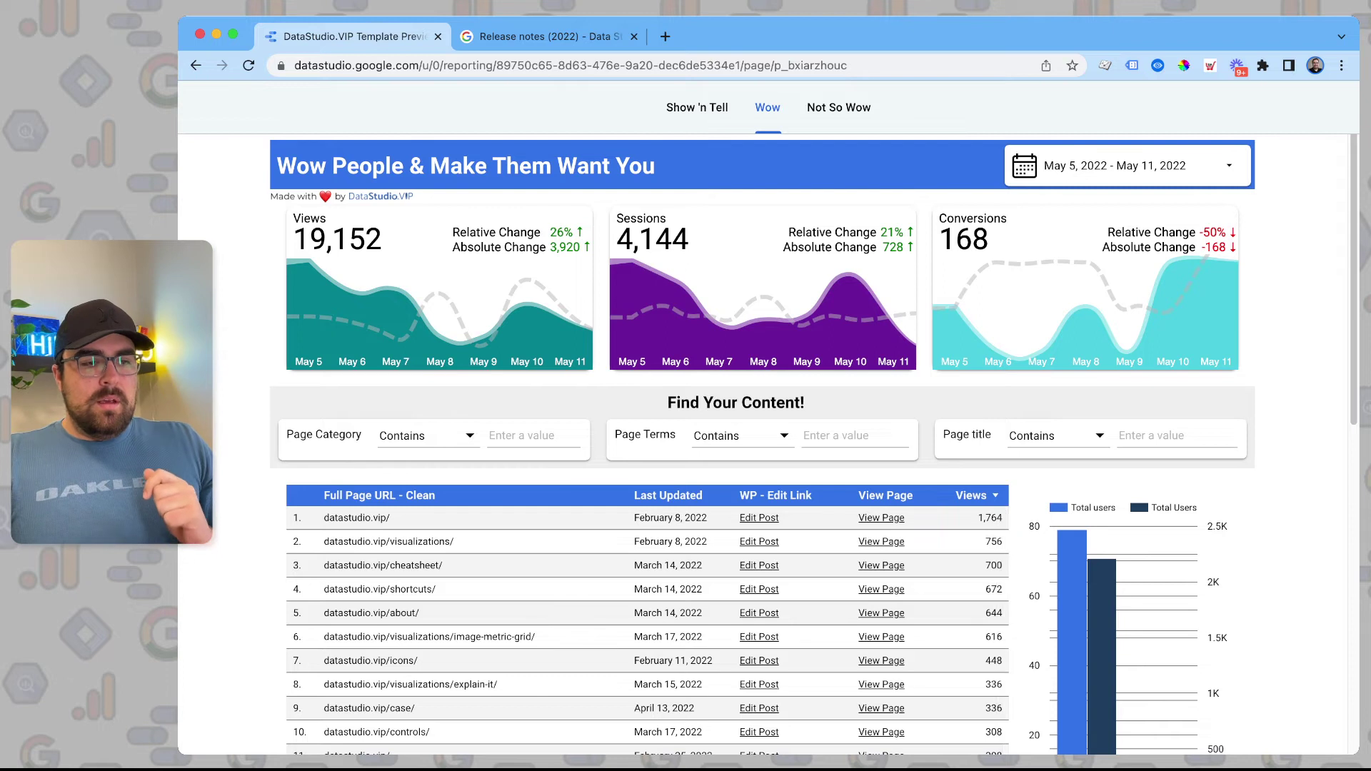
{"action": "mouse_move", "coordinate": [395, 292]}
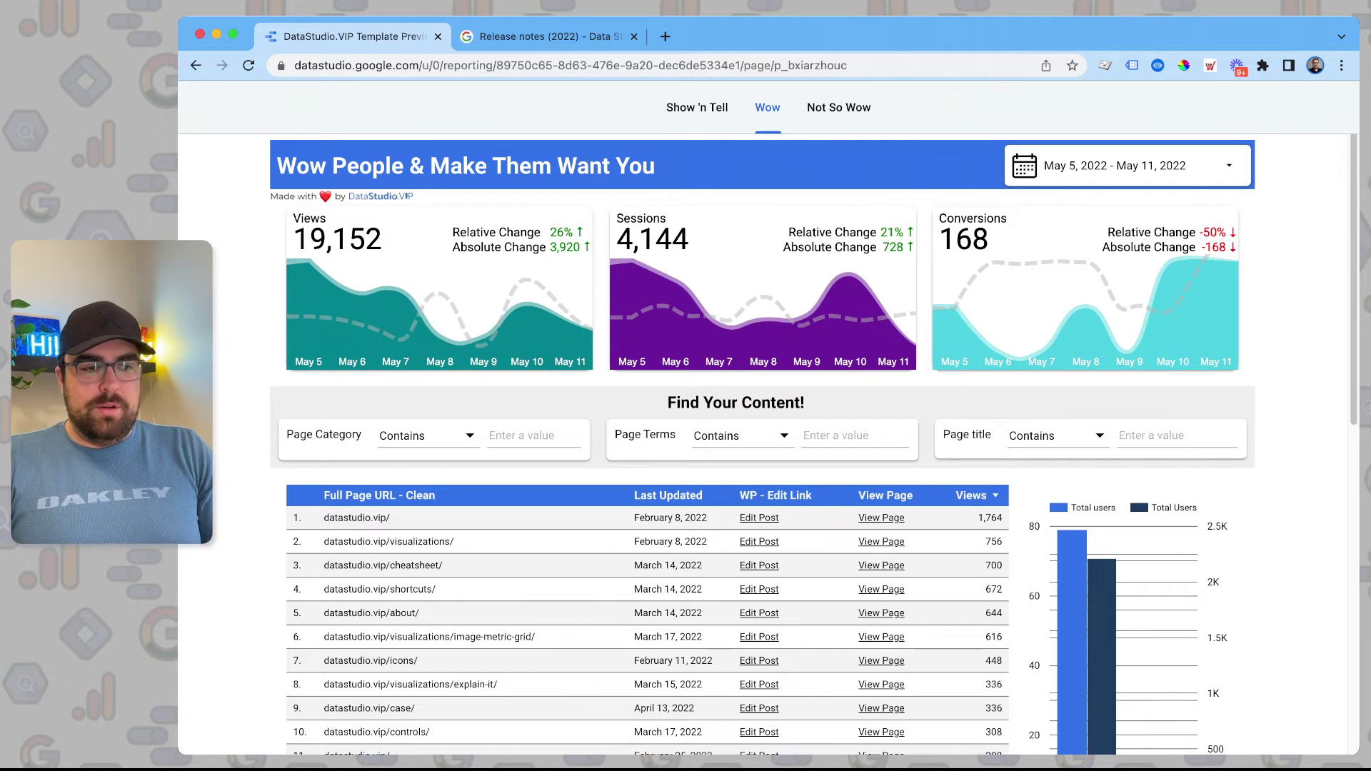
{"action": "left_click_drag", "start_coordinate": [291, 216], "coordinate": [448, 323]}
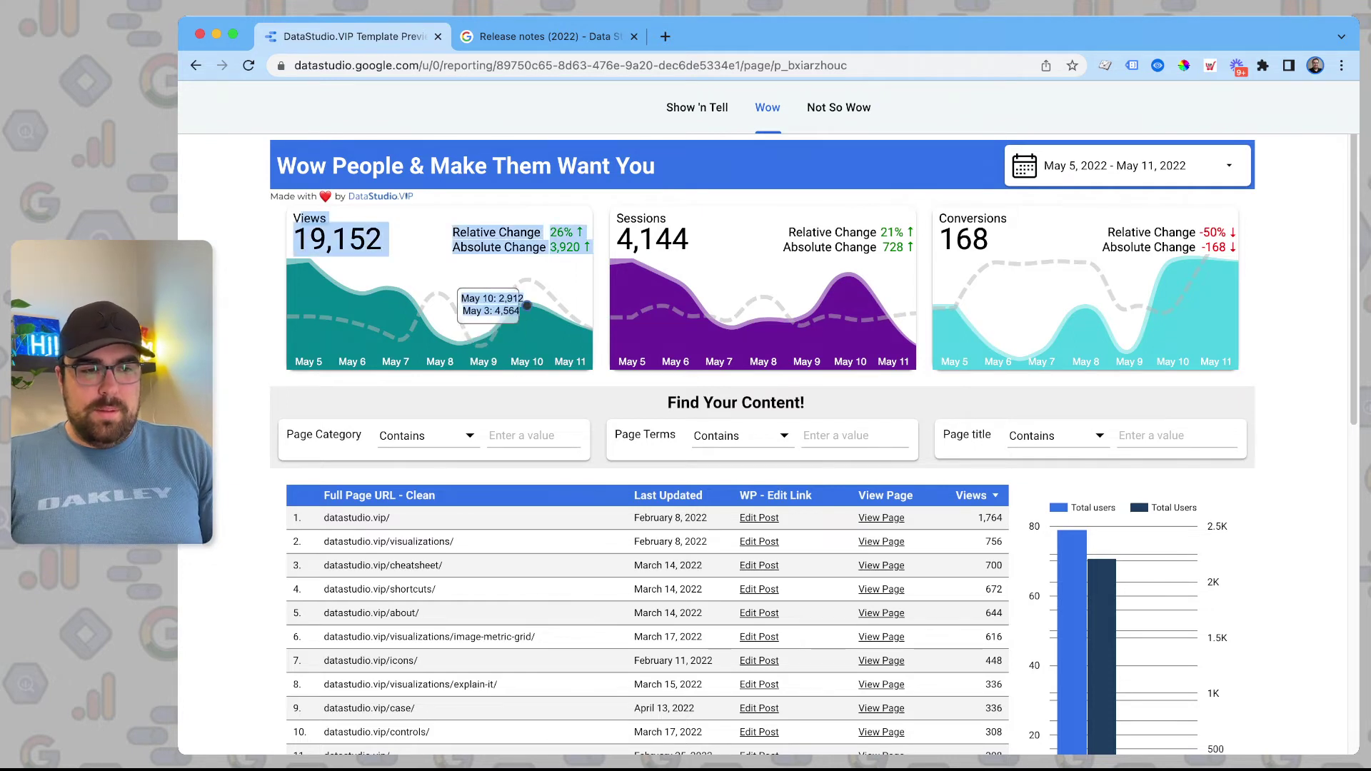
{"action": "double_click", "coordinate": [338, 240]}
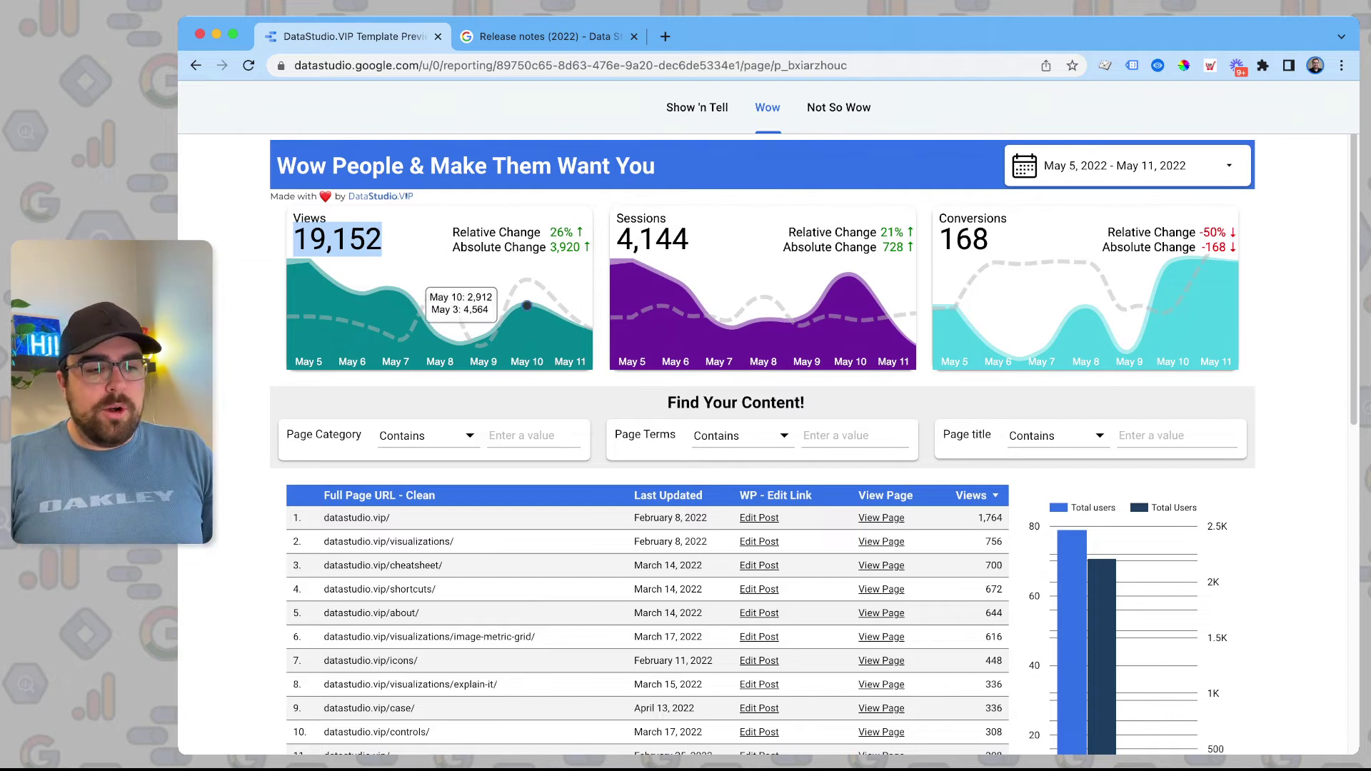
Examine the Wow page's table of page URLs and the chart comparing desktop and mobile users
{"action": "scroll", "coordinate": [500, 643], "scroll_direction": "down", "scroll_amount": 5}
{"action": "scroll", "coordinate": [642, 607], "scroll_direction": "down", "scroll_amount": 2}
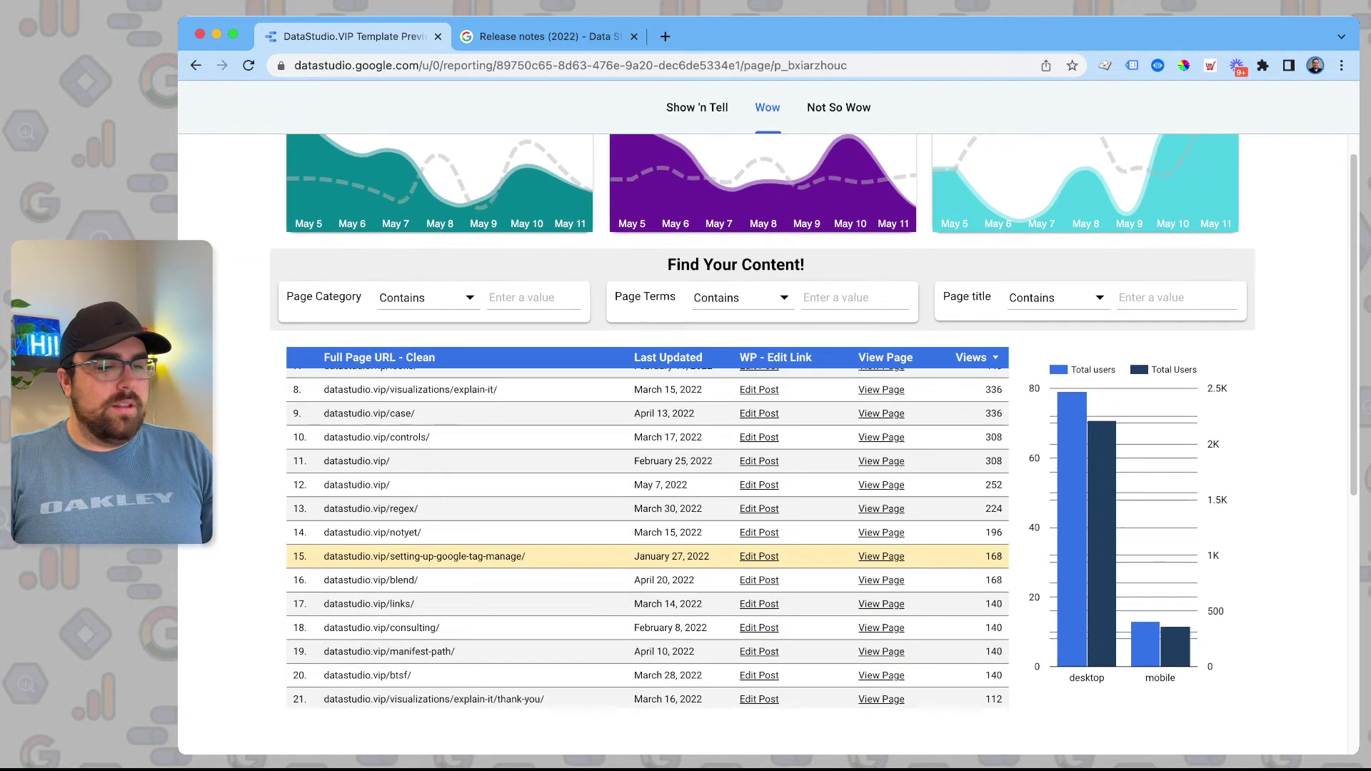
{"action": "scroll", "coordinate": [643, 607], "scroll_direction": "down", "scroll_amount": 2}
{"action": "scroll", "coordinate": [642, 607], "scroll_direction": "up", "scroll_amount": 4}
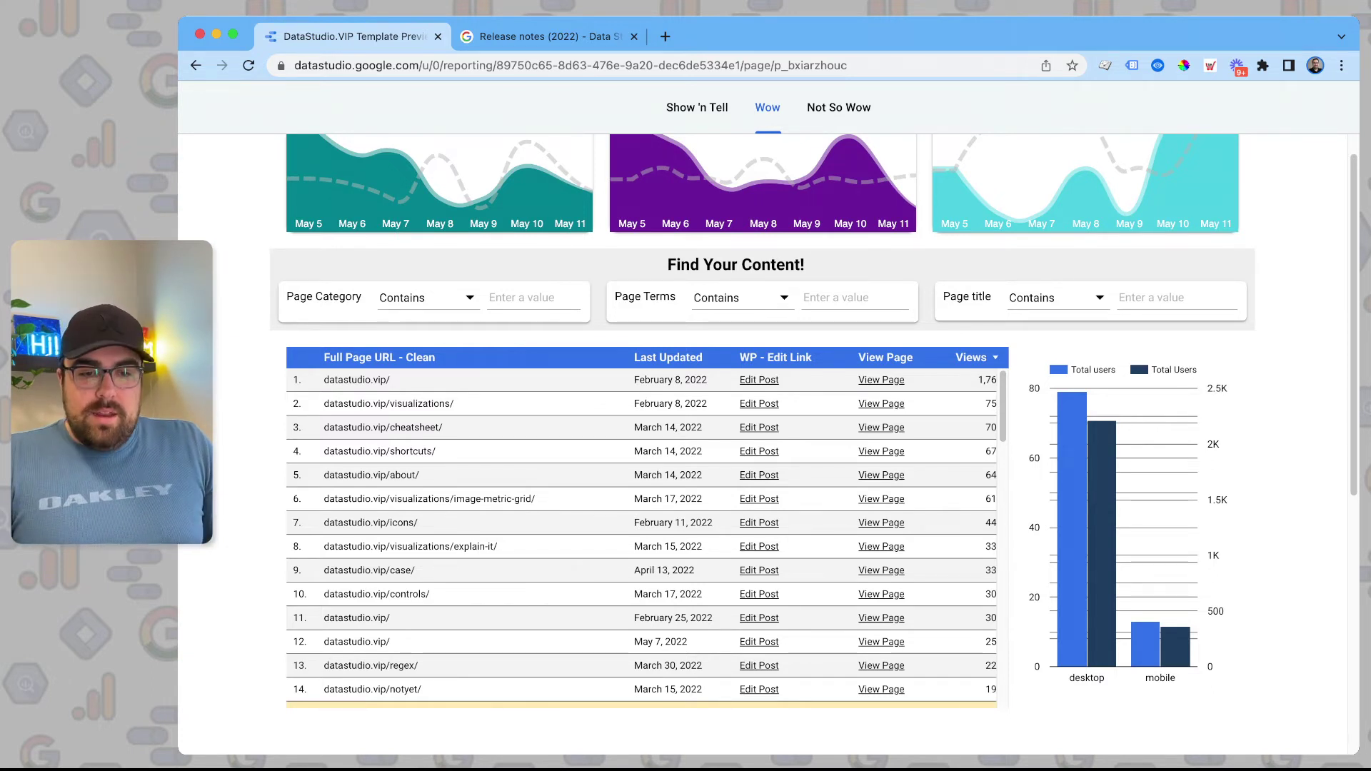
{"action": "mouse_move", "coordinate": [1105, 503]}
{"action": "scroll", "coordinate": [1104, 432], "scroll_direction": "up", "scroll_amount": 1}
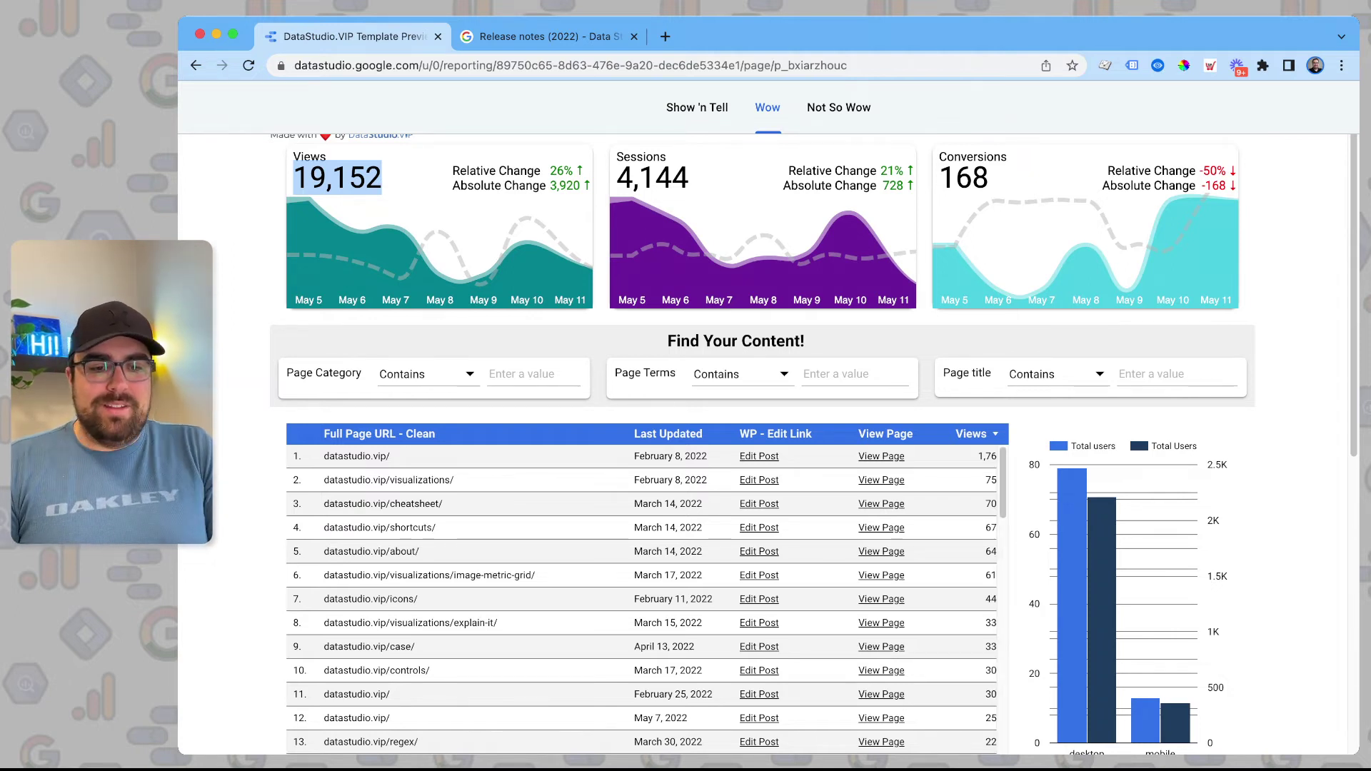
{"action": "scroll", "coordinate": [642, 571], "scroll_direction": "down", "scroll_amount": 5}
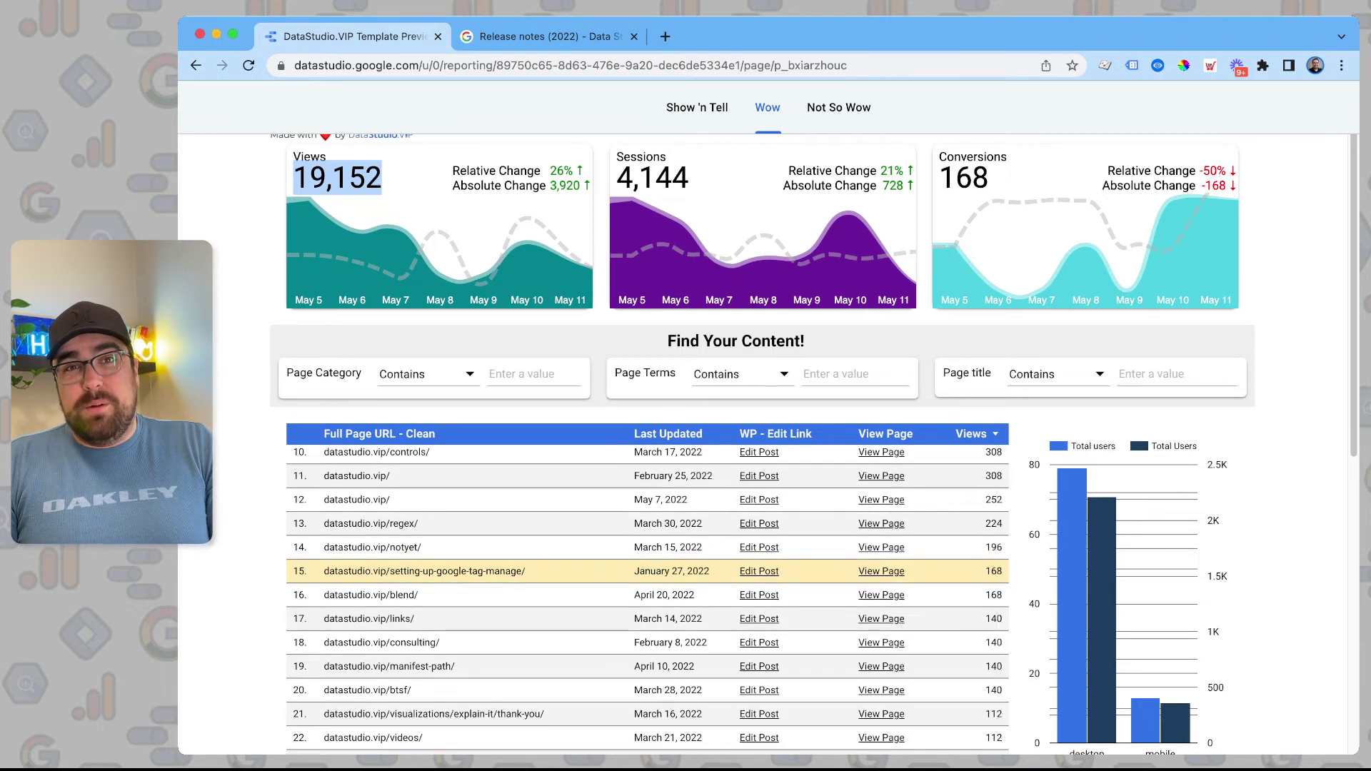
{"action": "scroll", "coordinate": [643, 571], "scroll_direction": "up", "scroll_amount": 3}
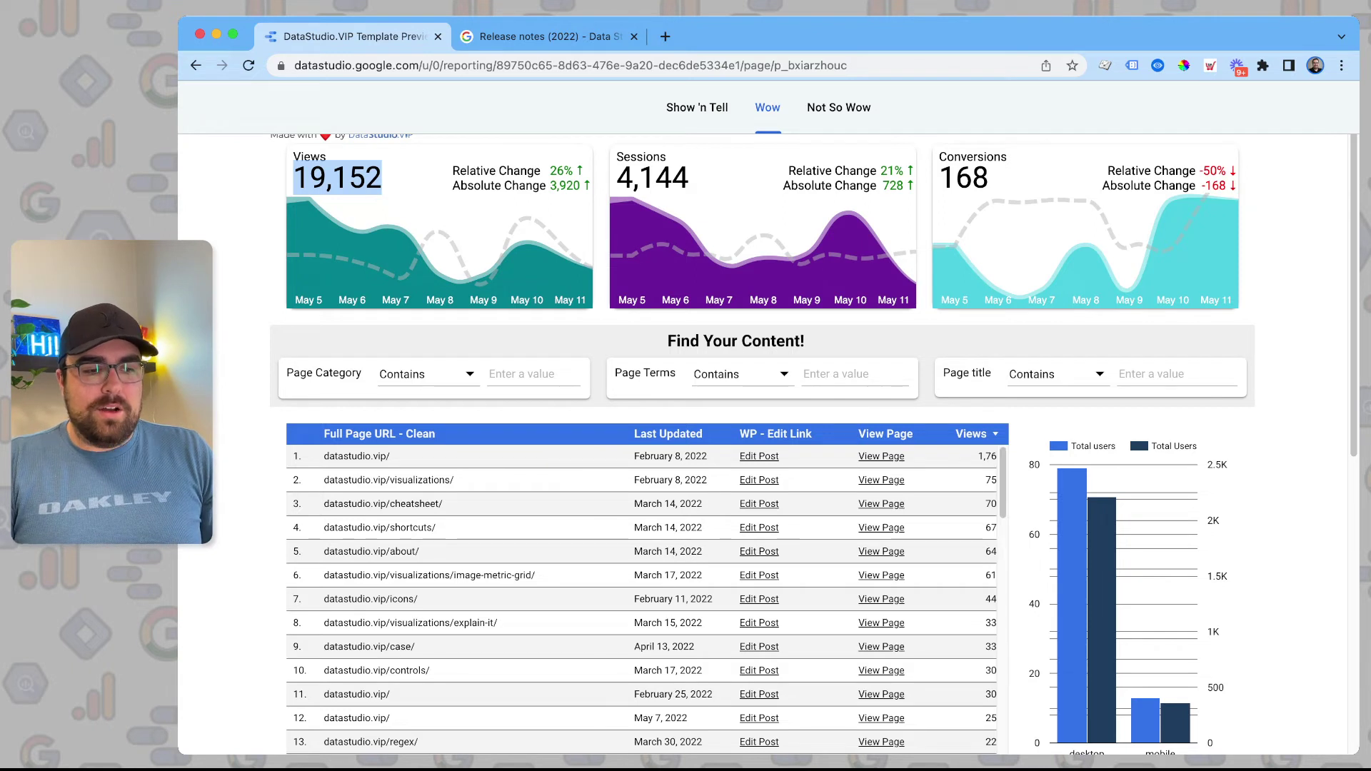
{"action": "scroll", "coordinate": [643, 600], "scroll_direction": "down", "scroll_amount": 12}
{"action": "scroll", "coordinate": [643, 600], "scroll_direction": "up", "scroll_amount": 13}
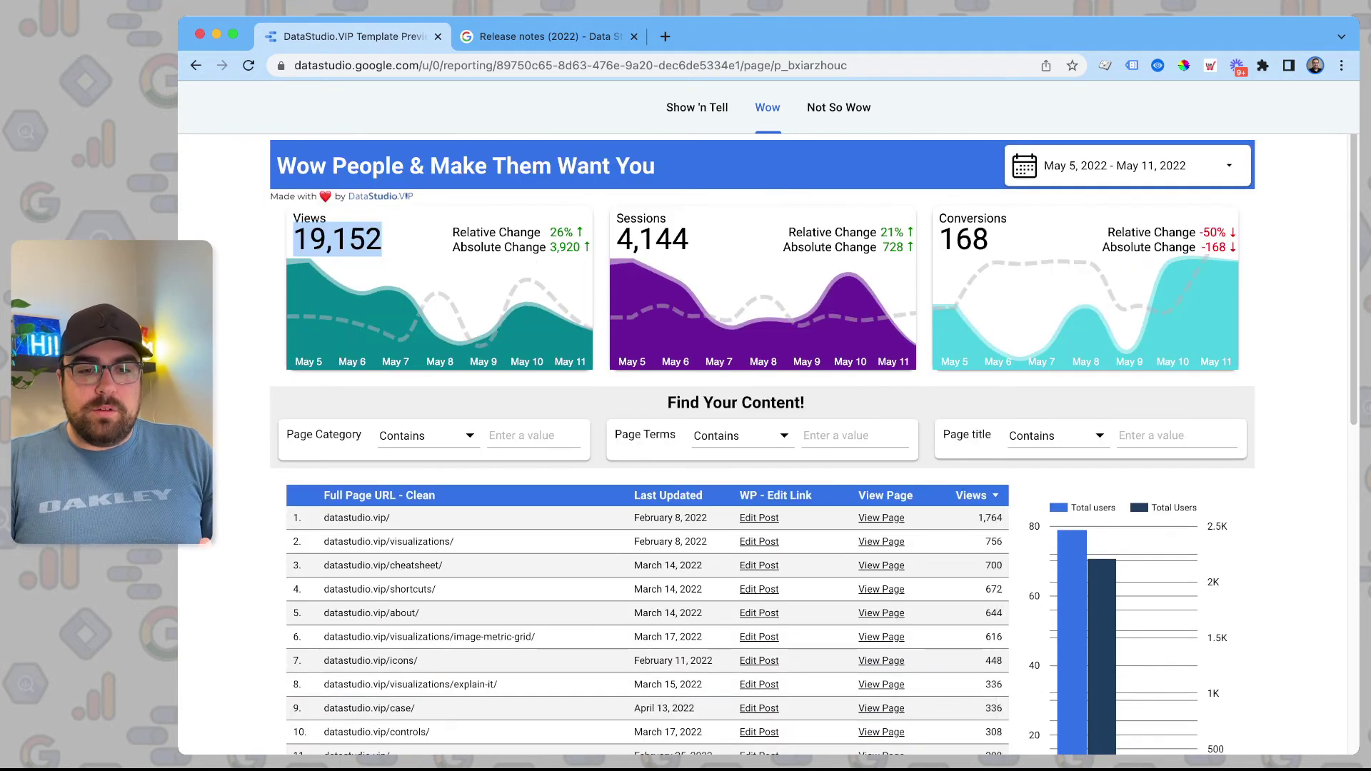
Filter the Wow page to content whose Page Category contains "pro" and review the filtered table and chart
{"action": "scroll", "coordinate": [814, 443], "scroll_direction": "down", "scroll_amount": 1}
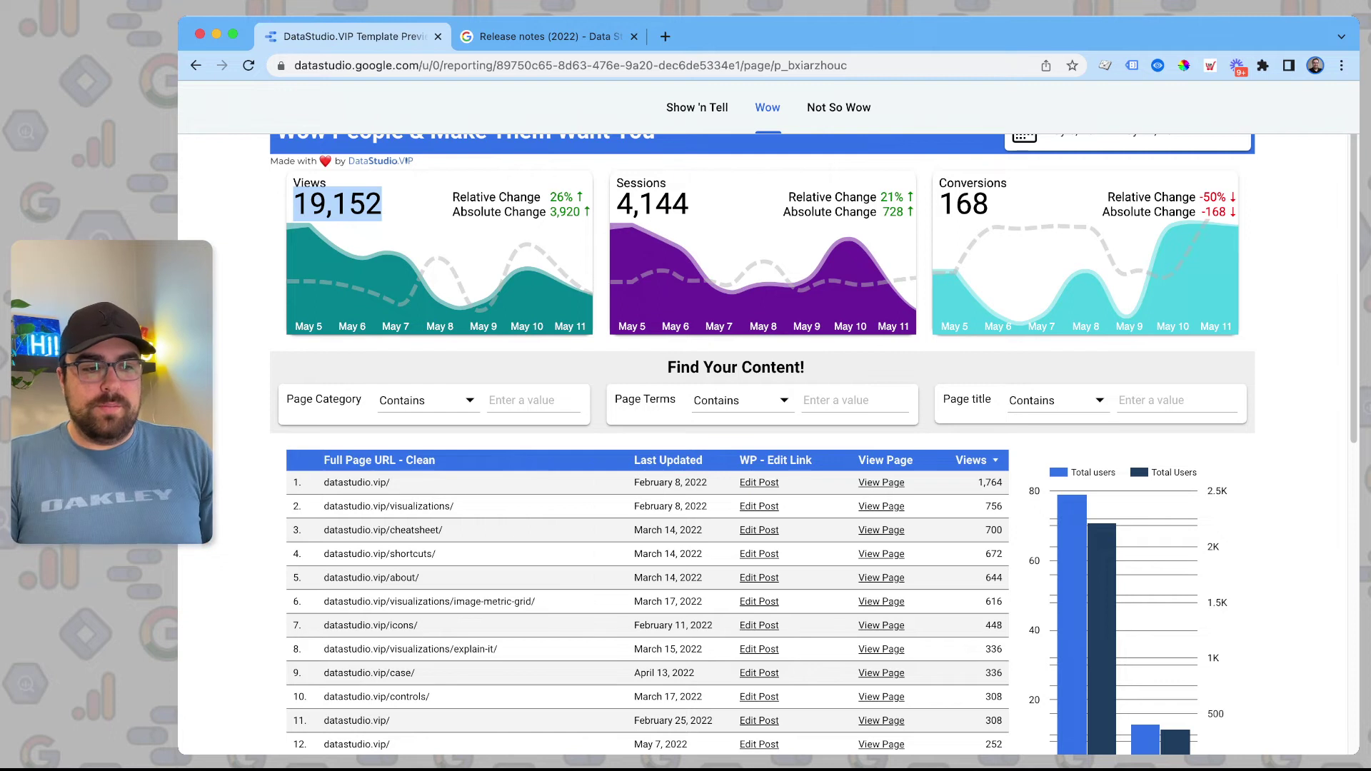
{"action": "left_click", "coordinate": [533, 400]}
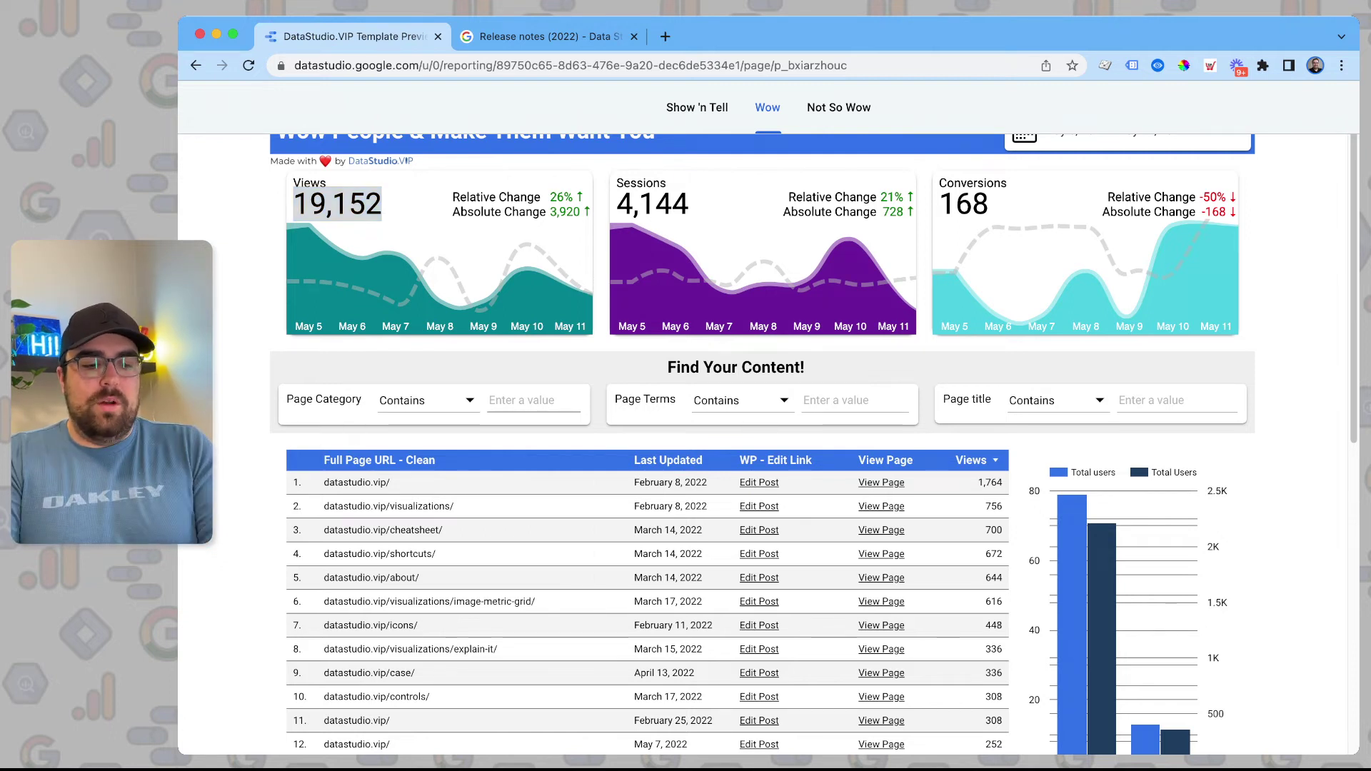
{"action": "type", "text": "pro"}
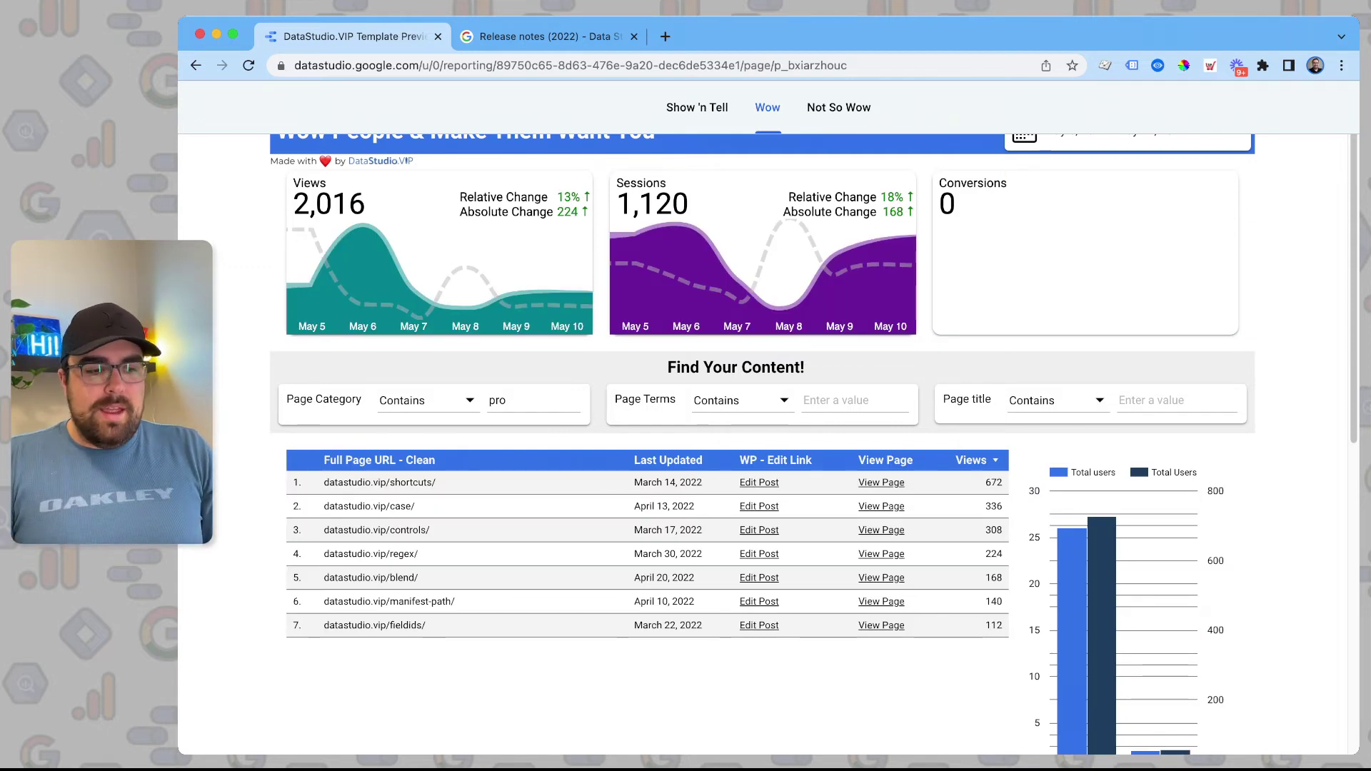
{"action": "scroll", "coordinate": [814, 443], "scroll_direction": "down", "scroll_amount": 2}
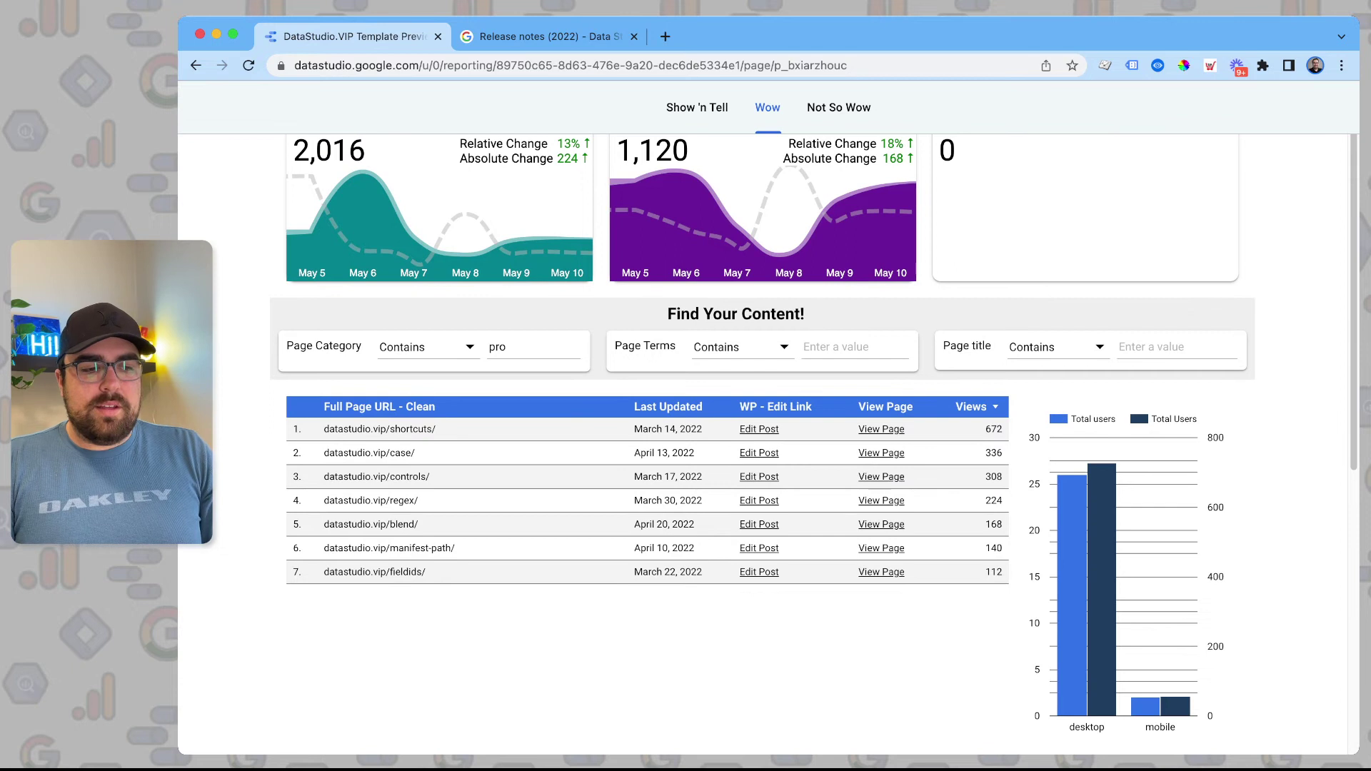
Change the Page Category filter value to "guide" and apply it
{"action": "left_click", "coordinate": [513, 347]}
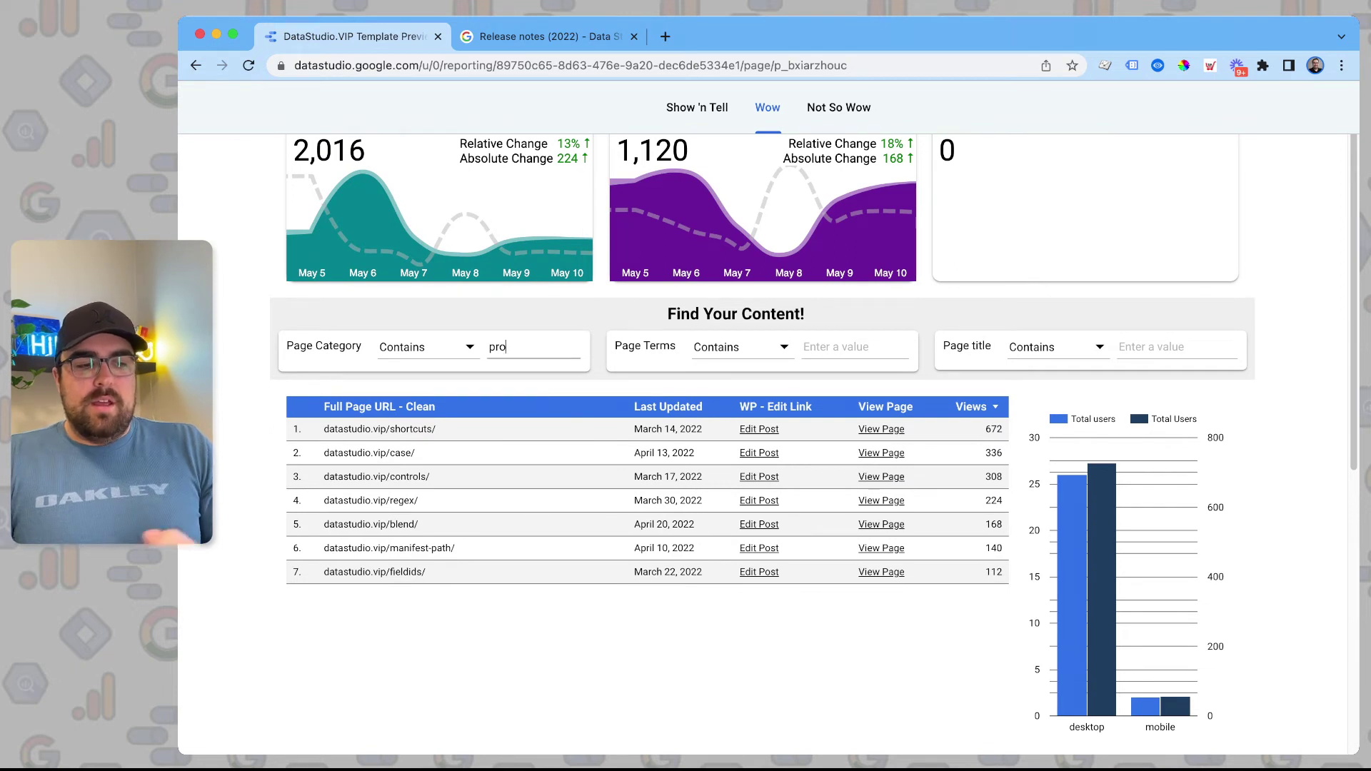
{"action": "key", "text": "super+a"}
{"action": "type", "text": "guide"}
{"action": "key", "text": "Return"}
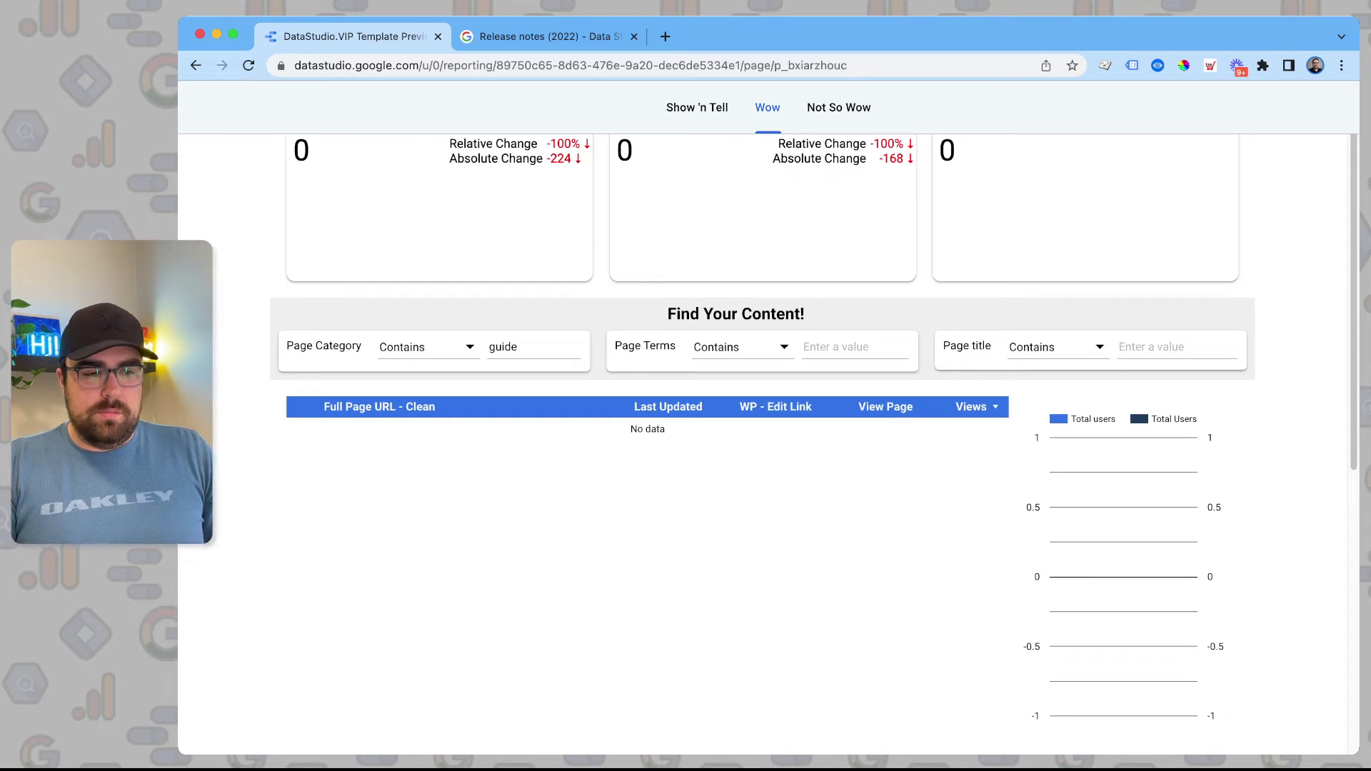
Clear the Page Category filter to show all content again
{"action": "double_click", "coordinate": [505, 347]}
{"action": "key", "text": "BackSpace"}
{"action": "key", "text": "Return"}
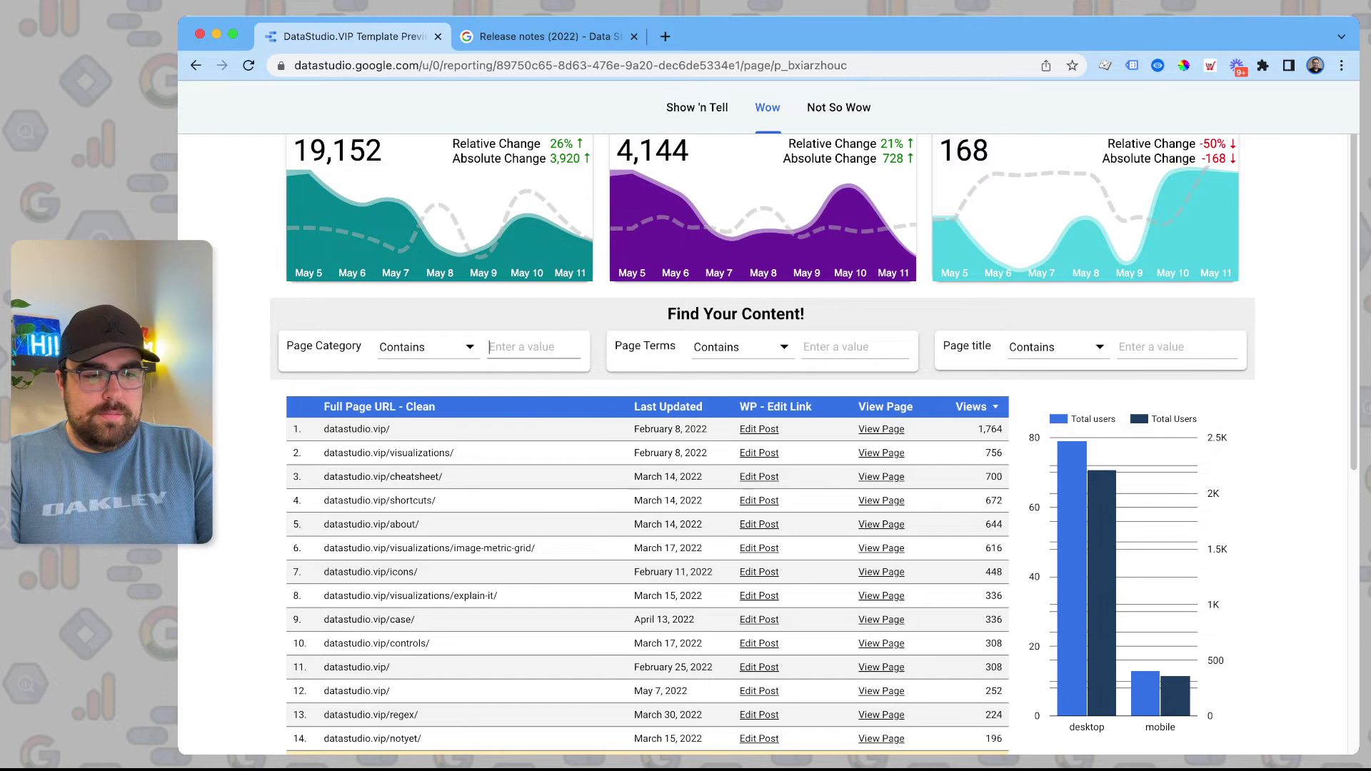
Filter the Wow page to content whose Page Category contains "update", review the filtered results, and clear the filter
{"action": "type", "text": "update"}
{"action": "key", "text": "Return"}
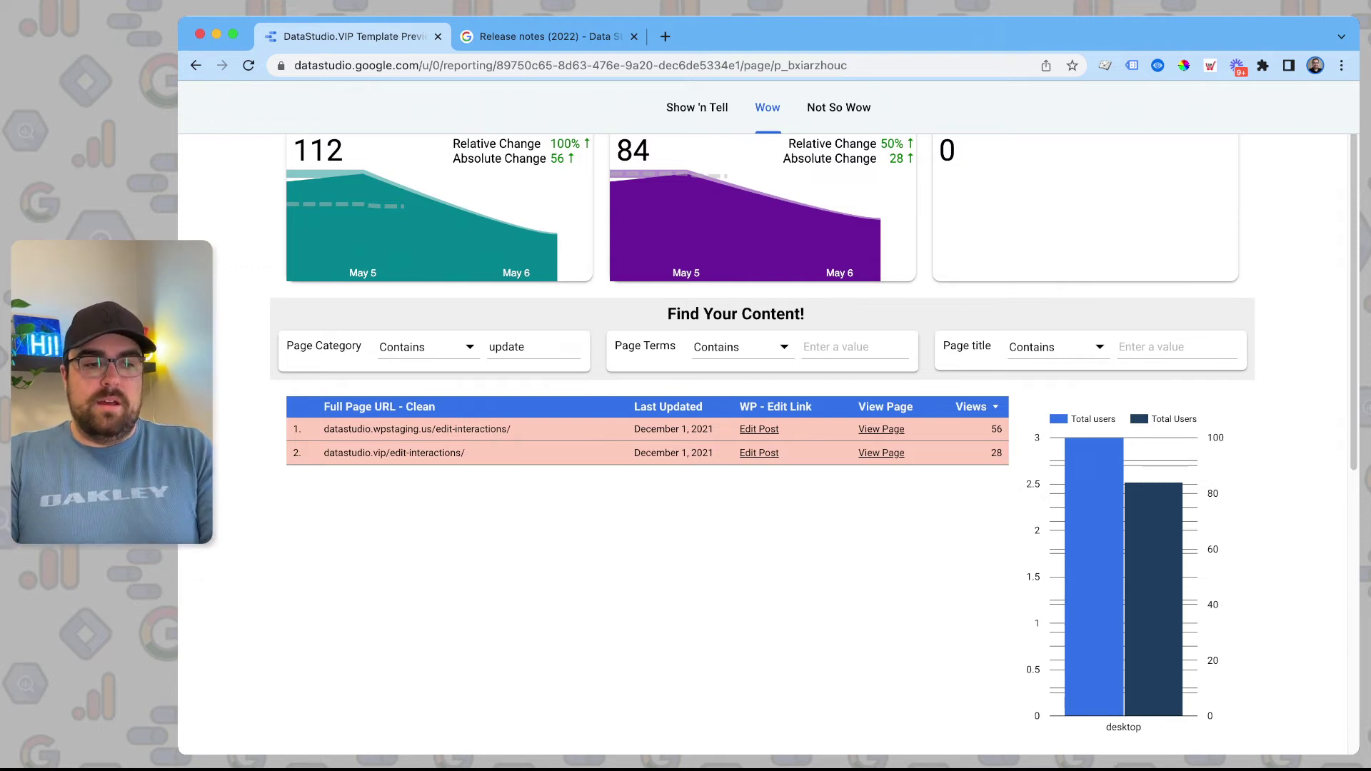
{"action": "double_click", "coordinate": [516, 347]}
{"action": "key", "text": "BackSpace"}
{"action": "key", "text": "Return"}
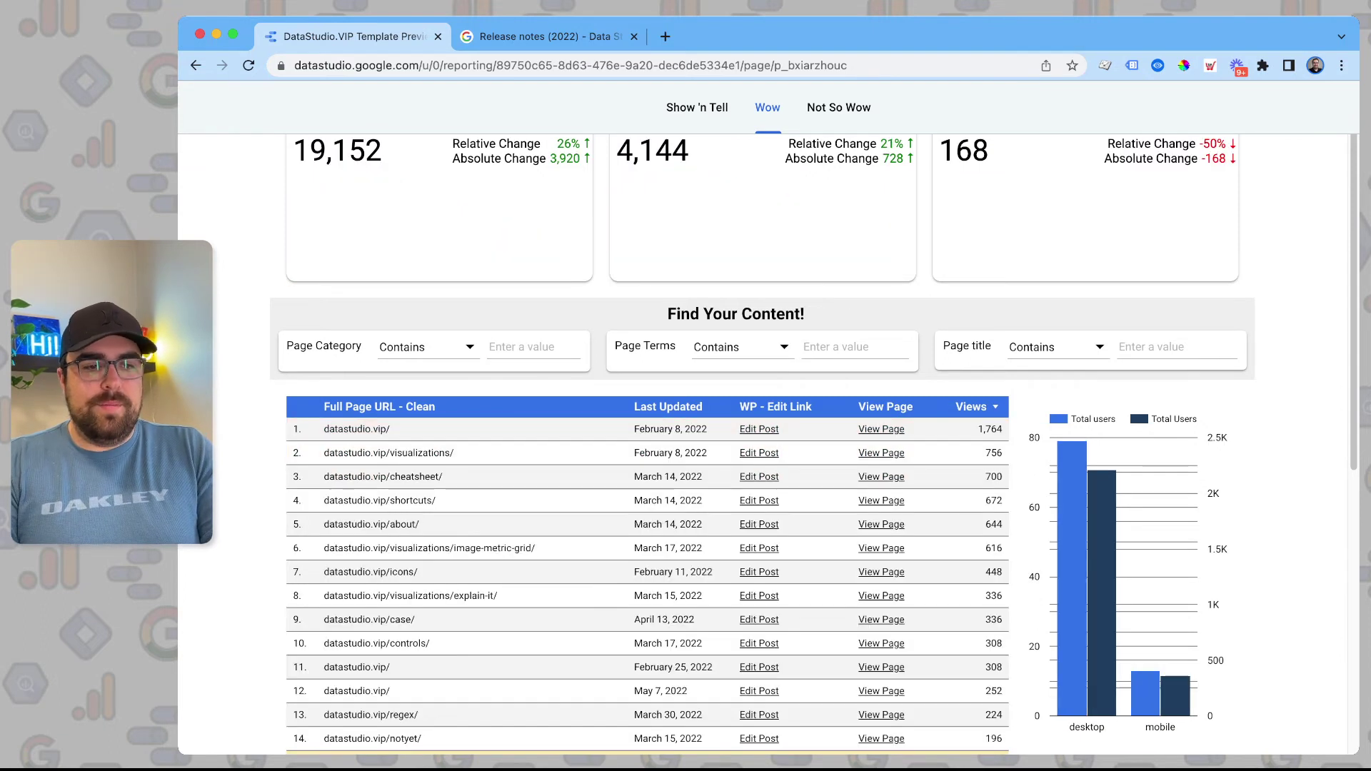
Open the Not So Wow page and examine its Views, Active Pages and Conversions scorecards and the time series chart
{"action": "scroll", "coordinate": [768, 443], "scroll_direction": "up", "scroll_amount": 2}
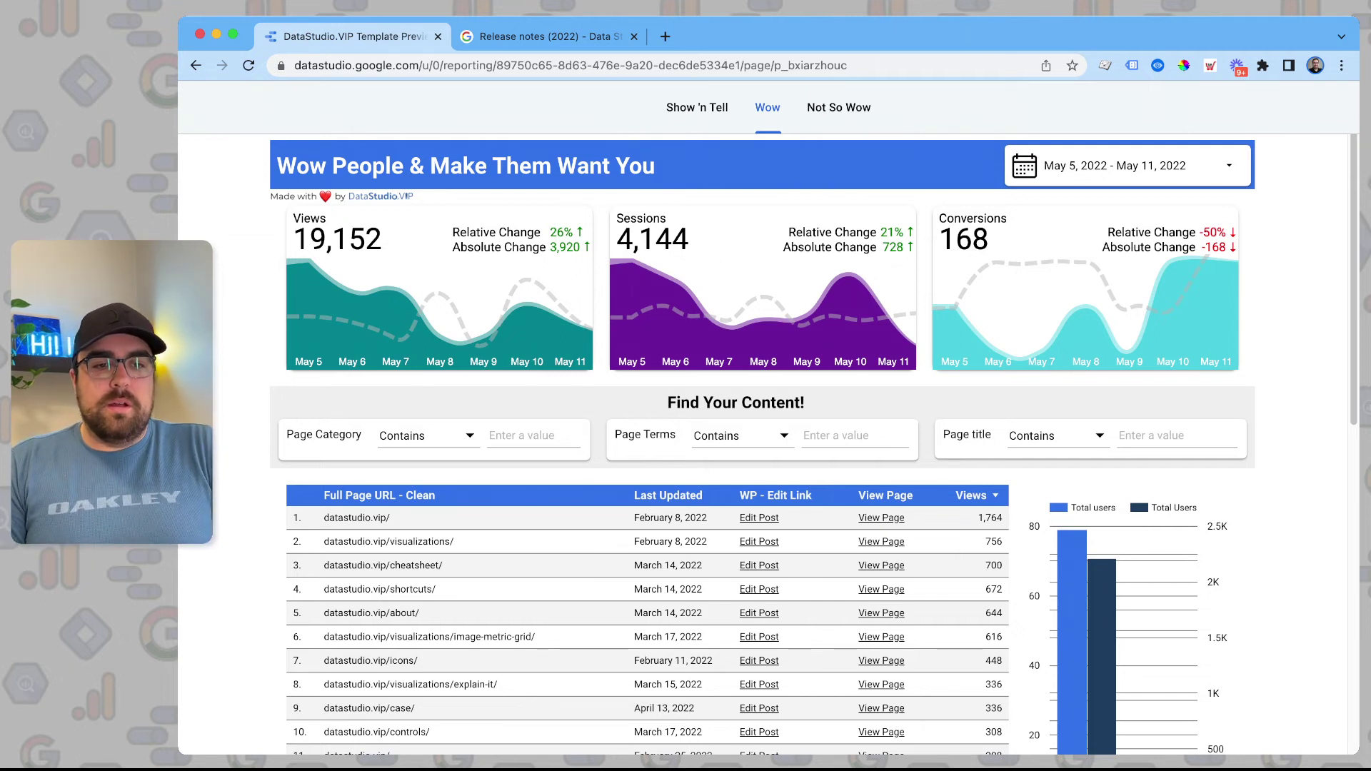
{"action": "left_click", "coordinate": [839, 108]}
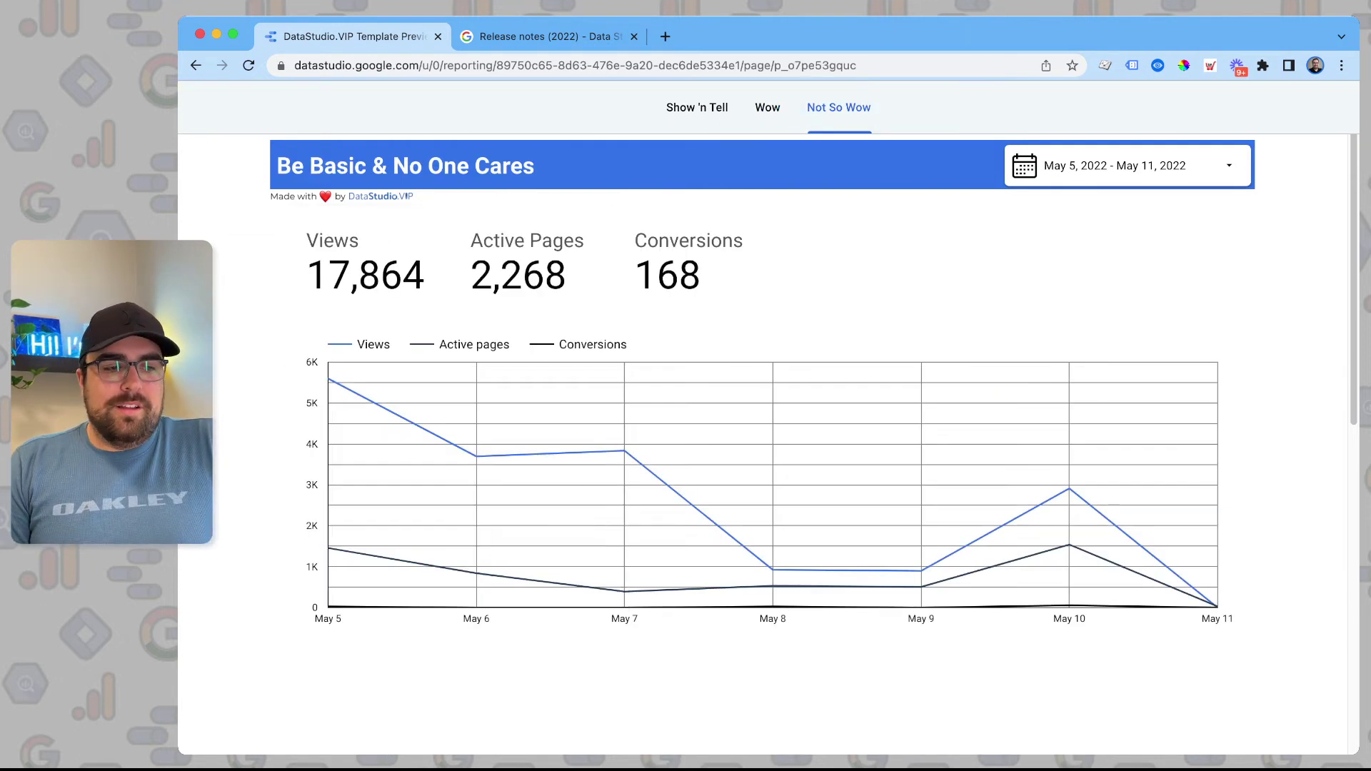
{"action": "double_click", "coordinate": [366, 275]}
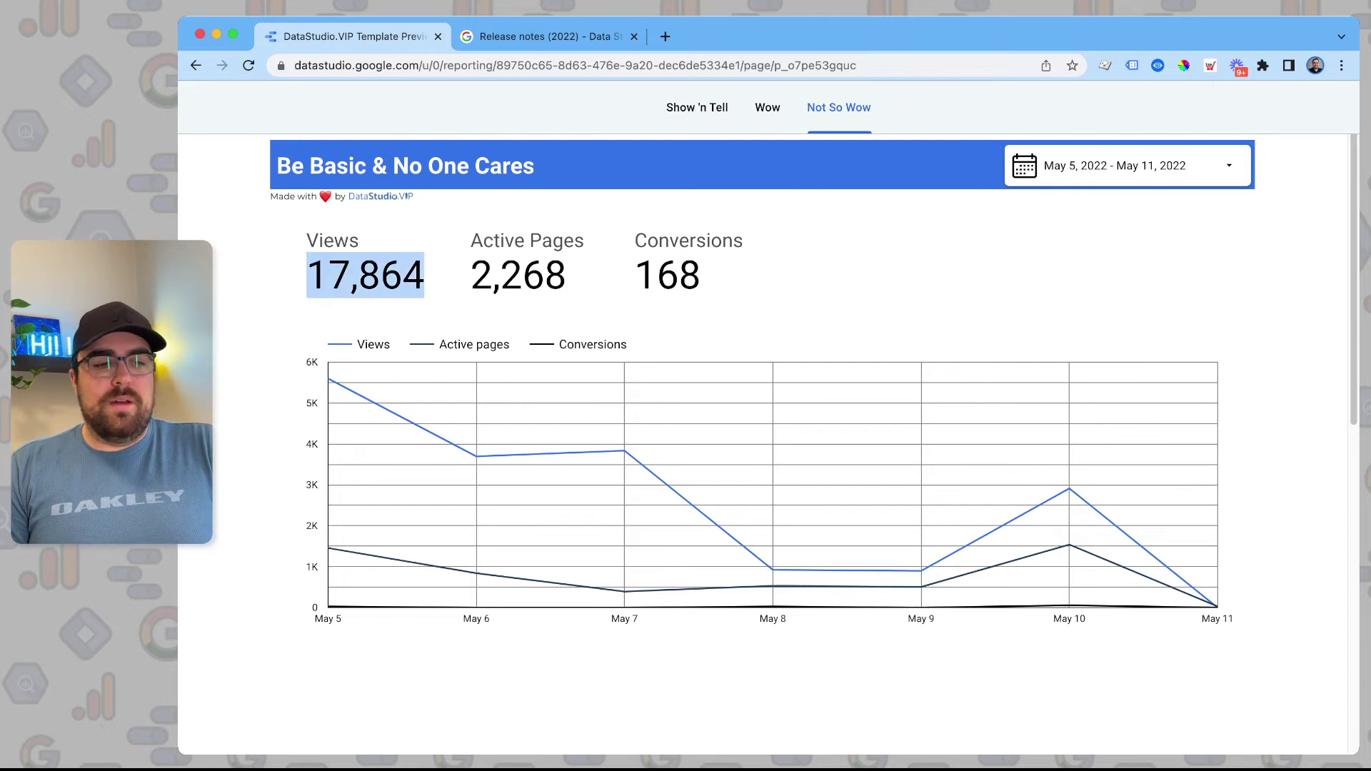
{"action": "left_click", "coordinate": [518, 275]}
{"action": "double_click", "coordinate": [668, 276]}
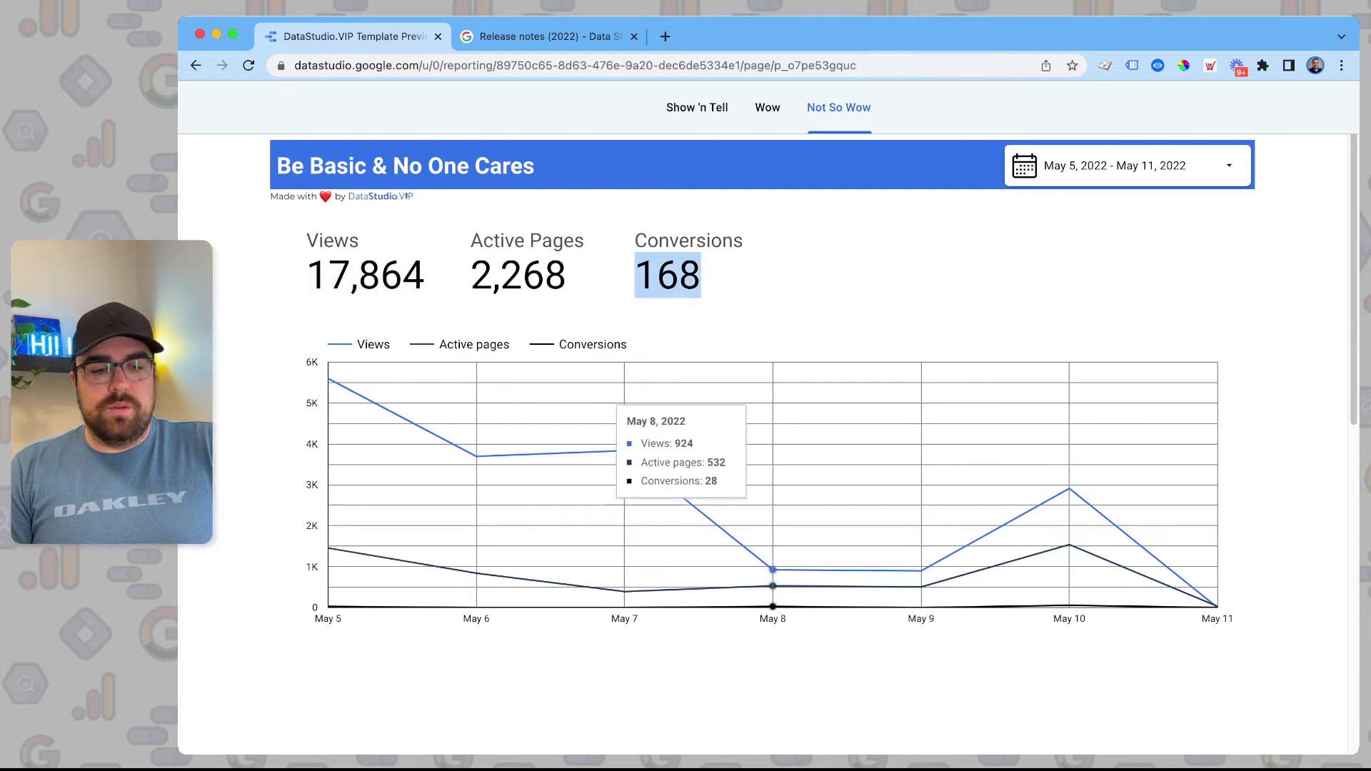
{"action": "mouse_move", "coordinate": [1069, 490]}
{"action": "scroll", "coordinate": [1069, 489], "scroll_direction": "down", "scroll_amount": 2}
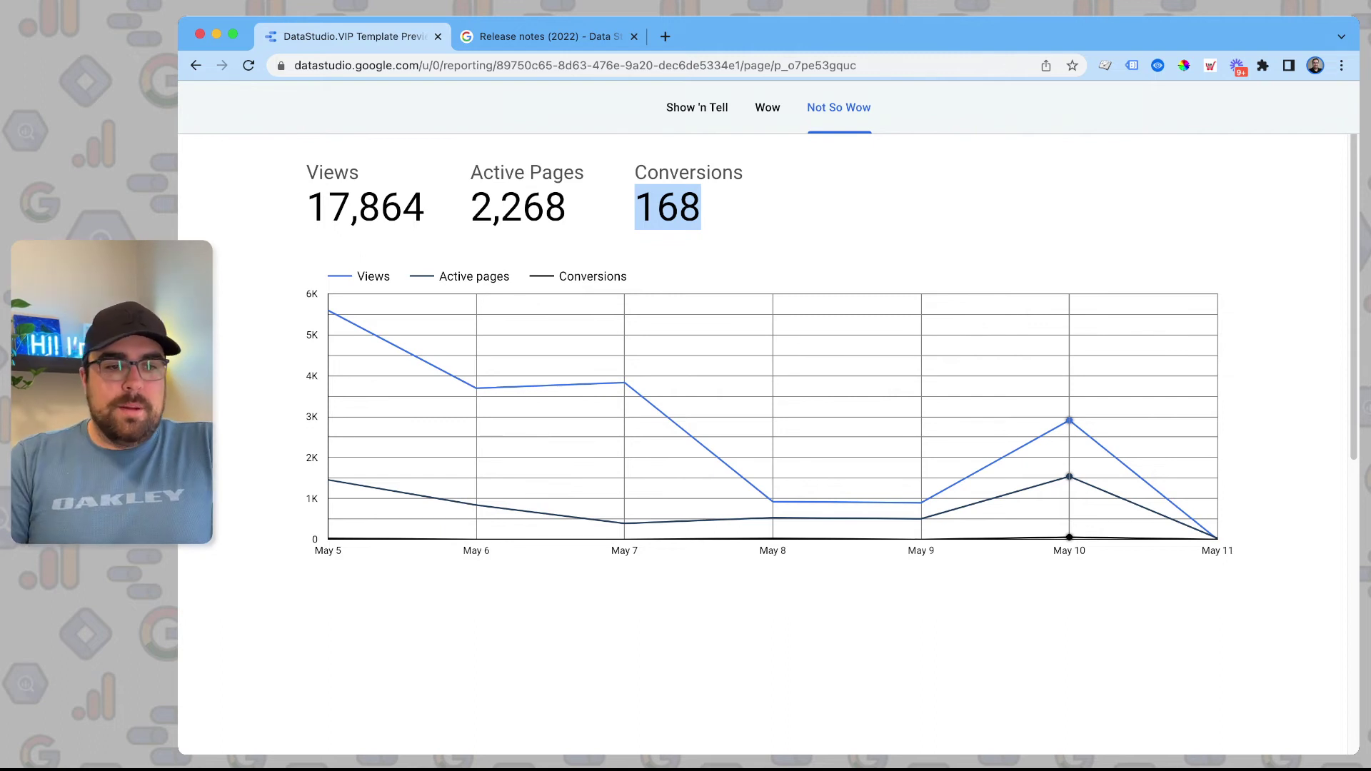
{"action": "scroll", "coordinate": [768, 429], "scroll_direction": "up", "scroll_amount": 2}
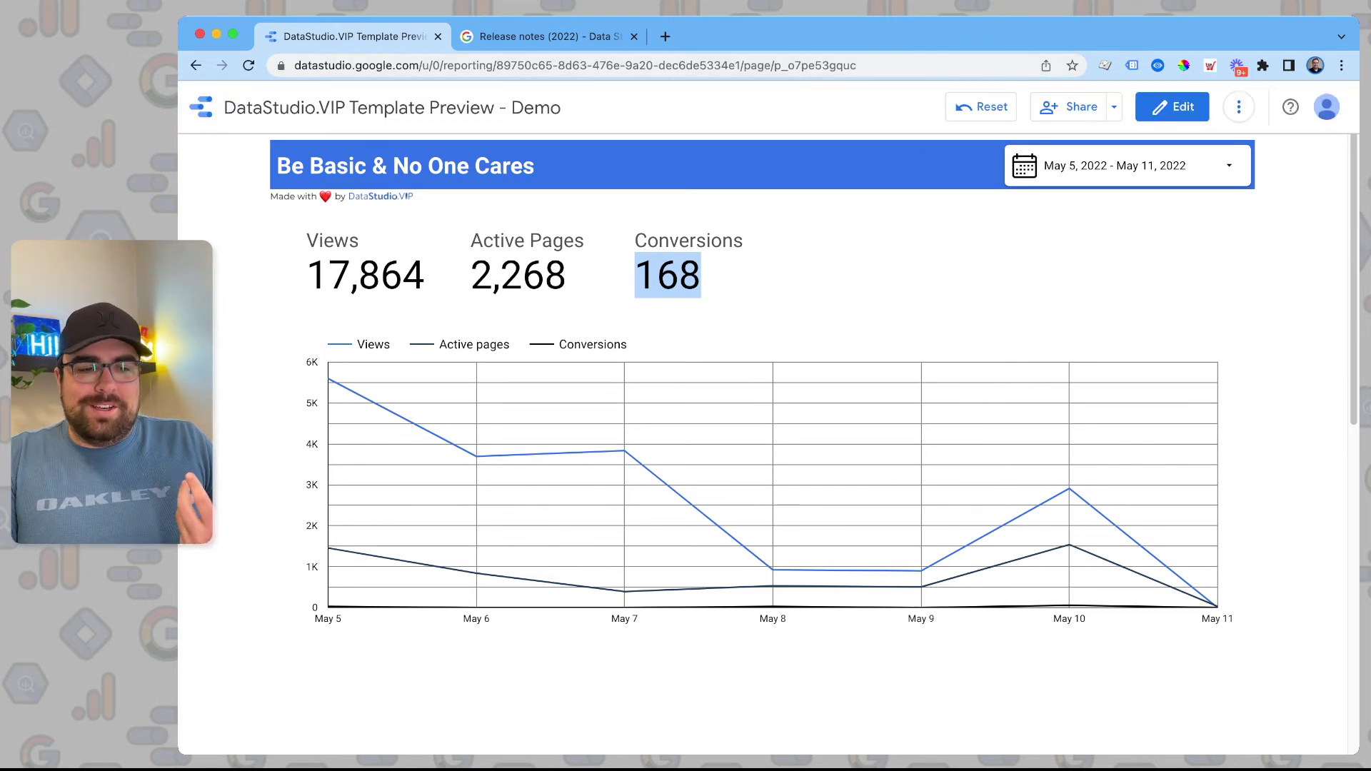
{"action": "left_click", "coordinate": [671, 277]}
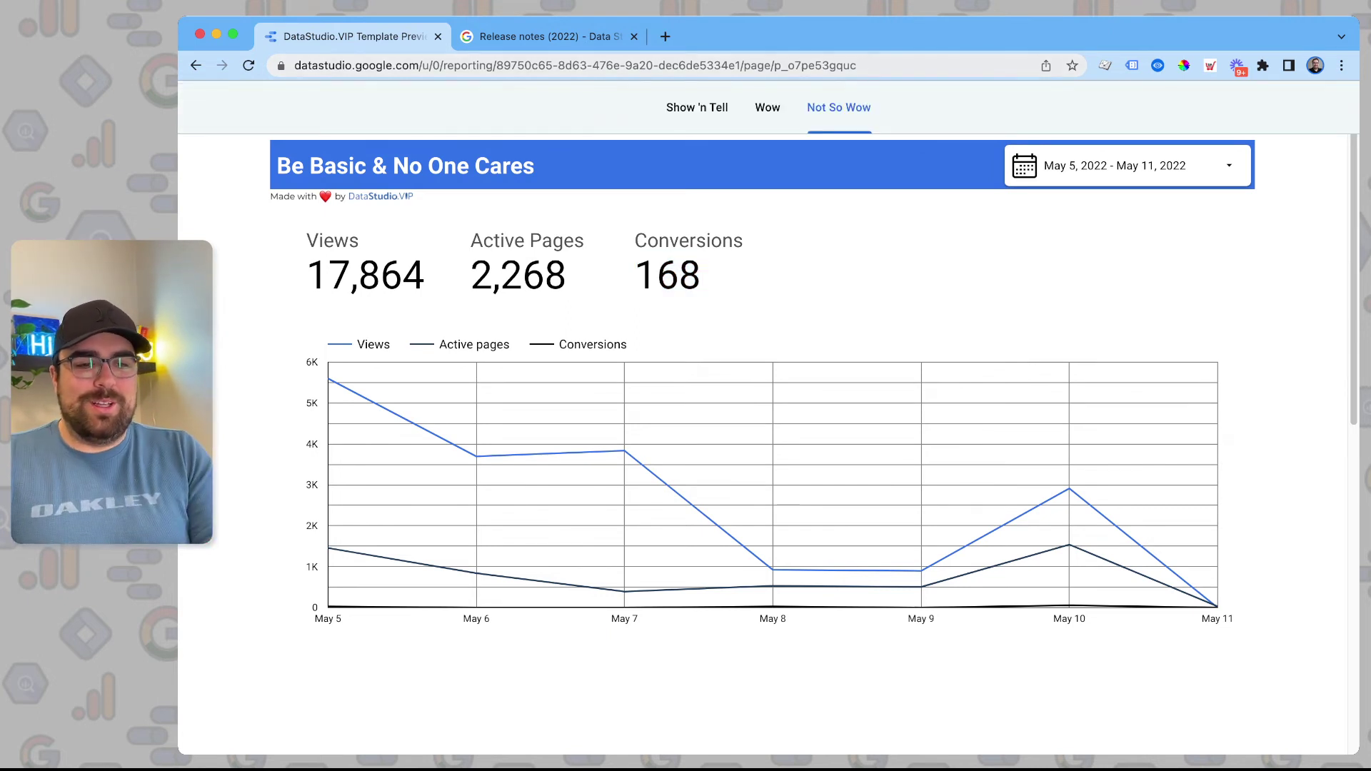
Load the report's template preview by appending "/preview" to its URL
{"action": "key", "text": "super+l"}
{"action": "key", "text": "Right"}
{"action": "type", "text": "/"}
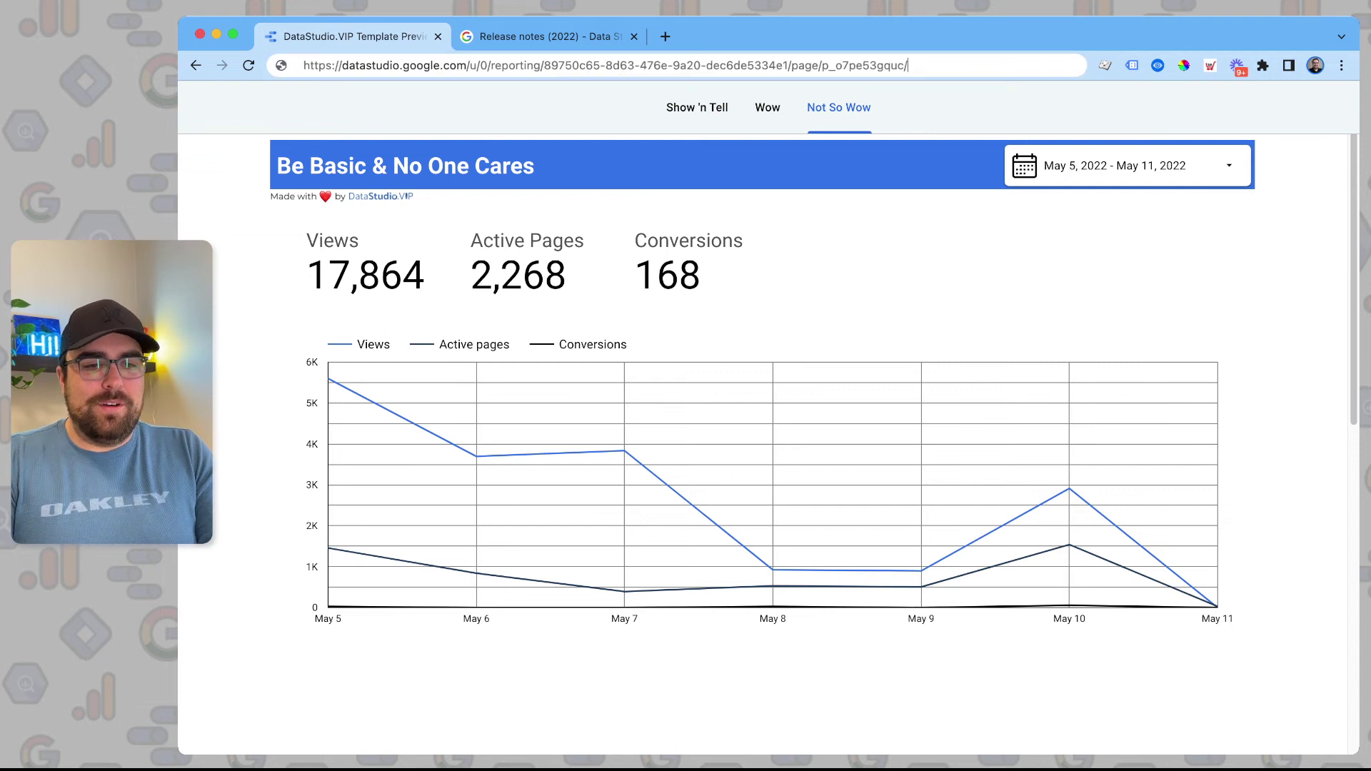
{"action": "type", "text": "preview"}
{"action": "key", "text": "Return"}
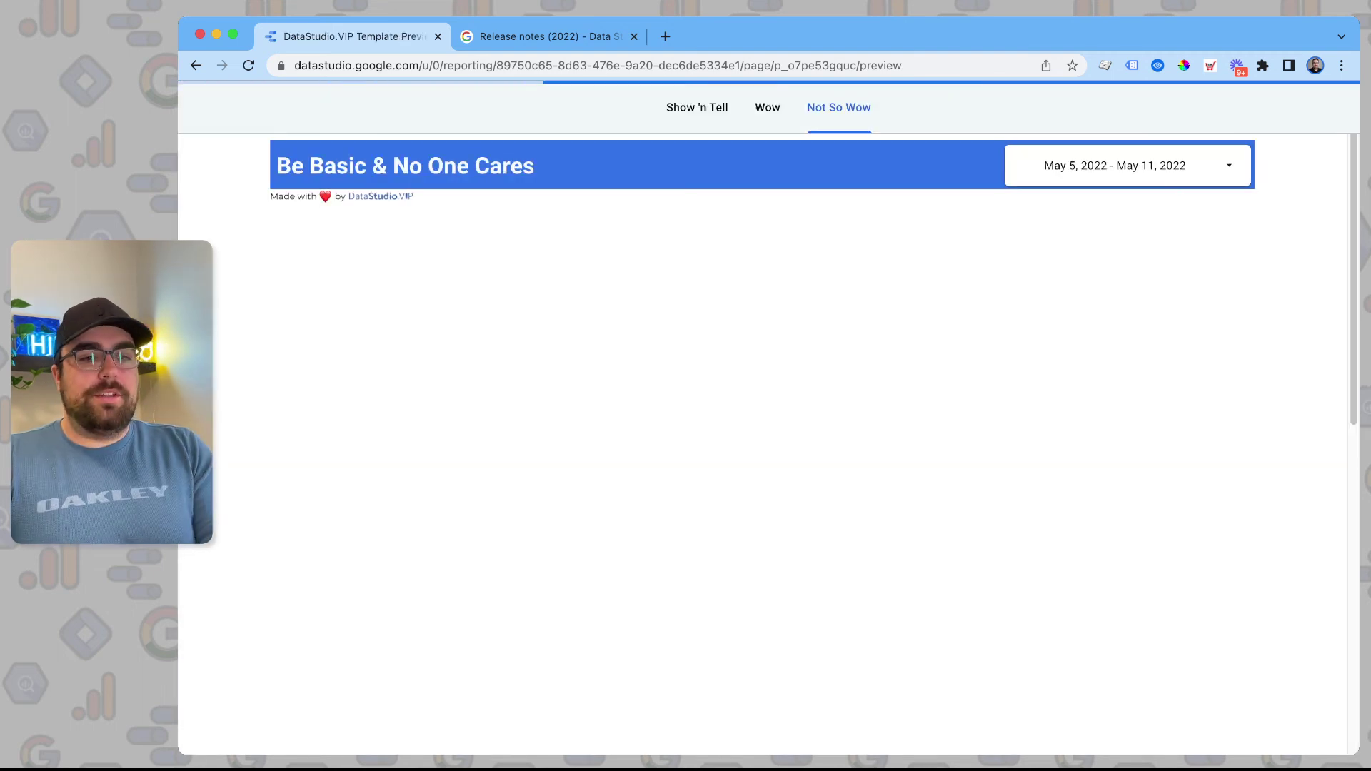
Use own data in the preview: the DataStudio.VIP Analytics account, Datastudio.vip Universal Analytics property, and Datastudio.VIP - With Parameters view
{"action": "left_click", "coordinate": [1078, 107]}
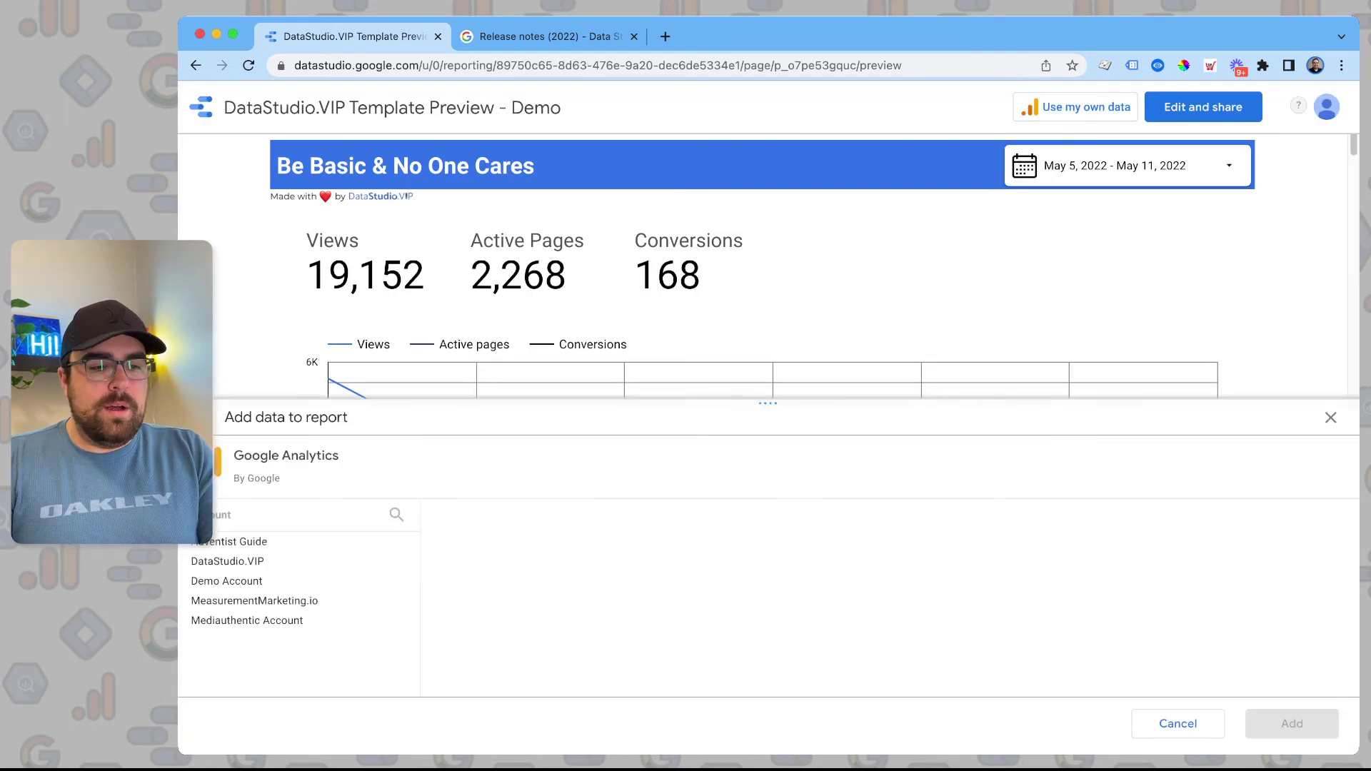
{"action": "left_click", "coordinate": [286, 384]}
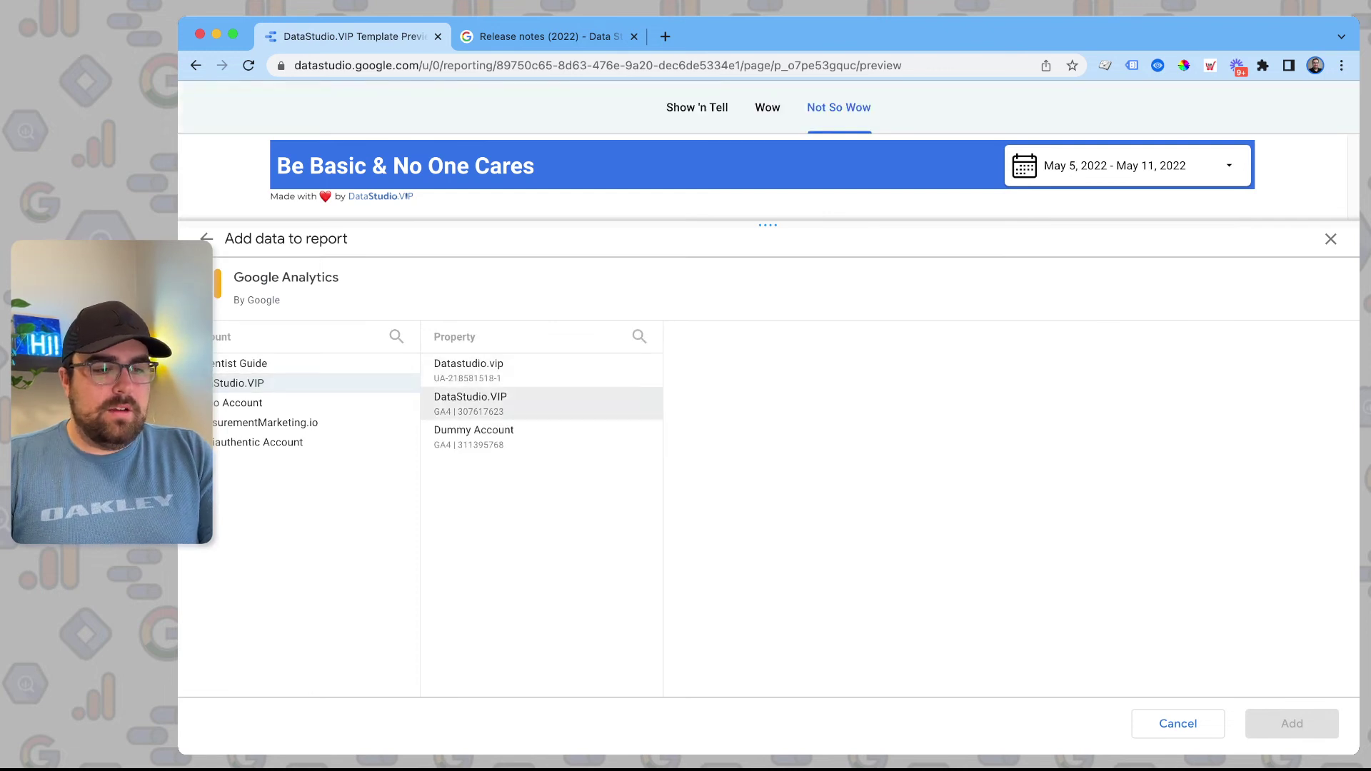
{"action": "left_click", "coordinate": [500, 370]}
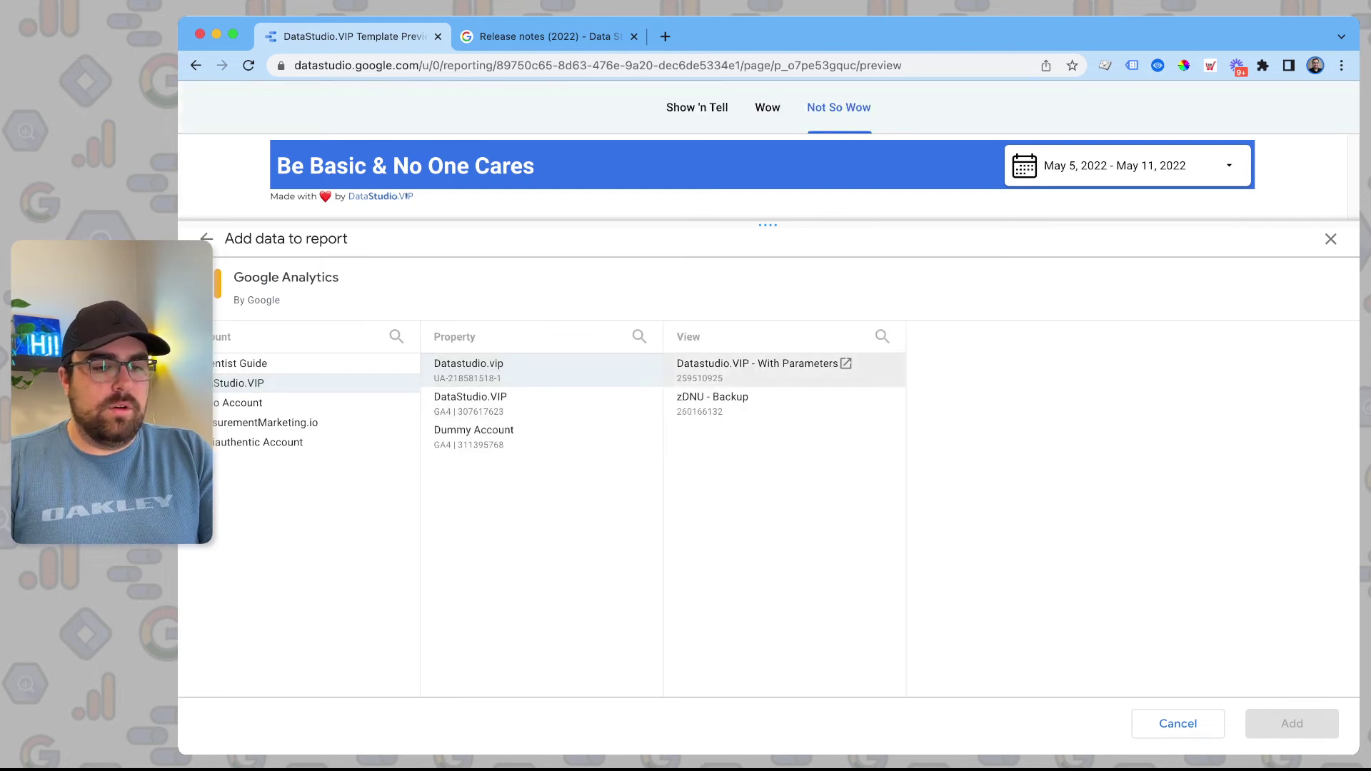
{"action": "left_click", "coordinate": [770, 370]}
{"action": "left_click", "coordinate": [1292, 723]}
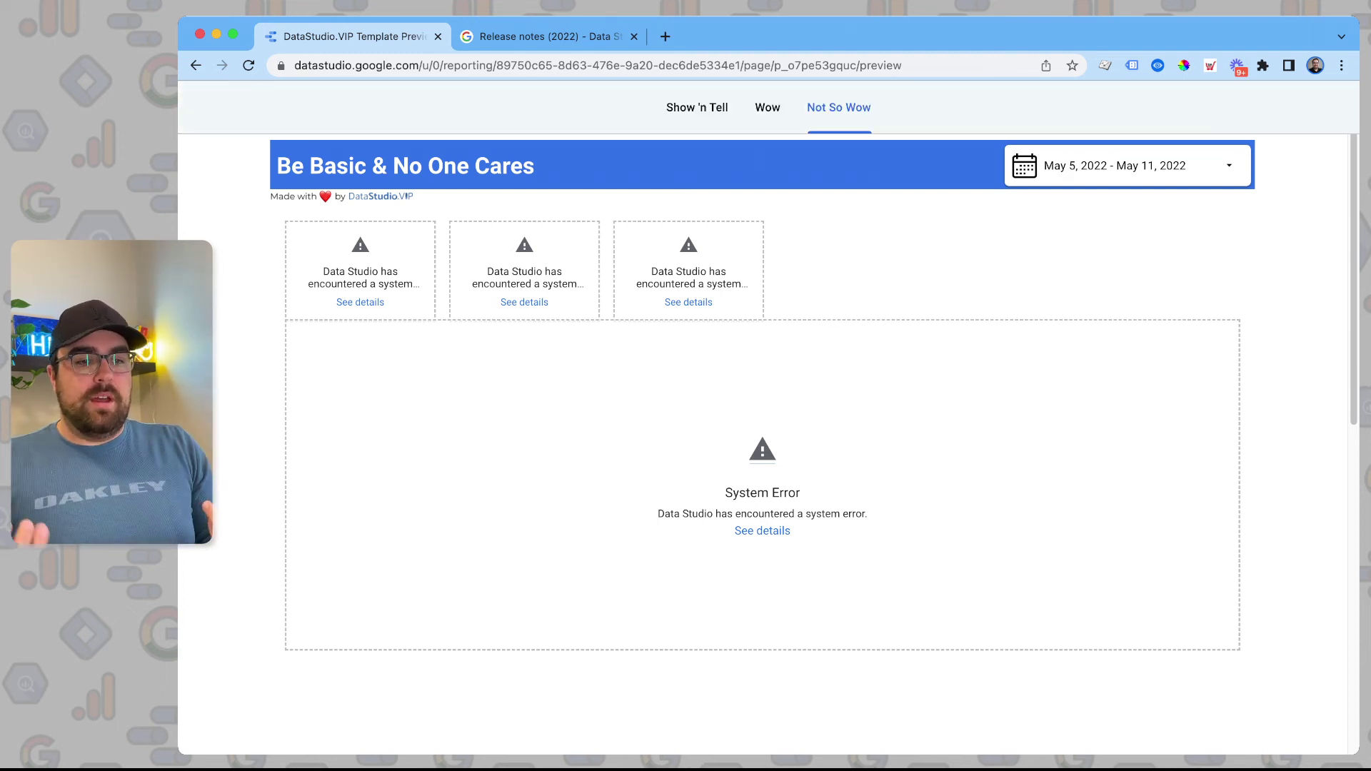
Review the Wow page with the added data, return to Not So Wow, and open the report as an editable copy
{"action": "left_click", "coordinate": [767, 108]}
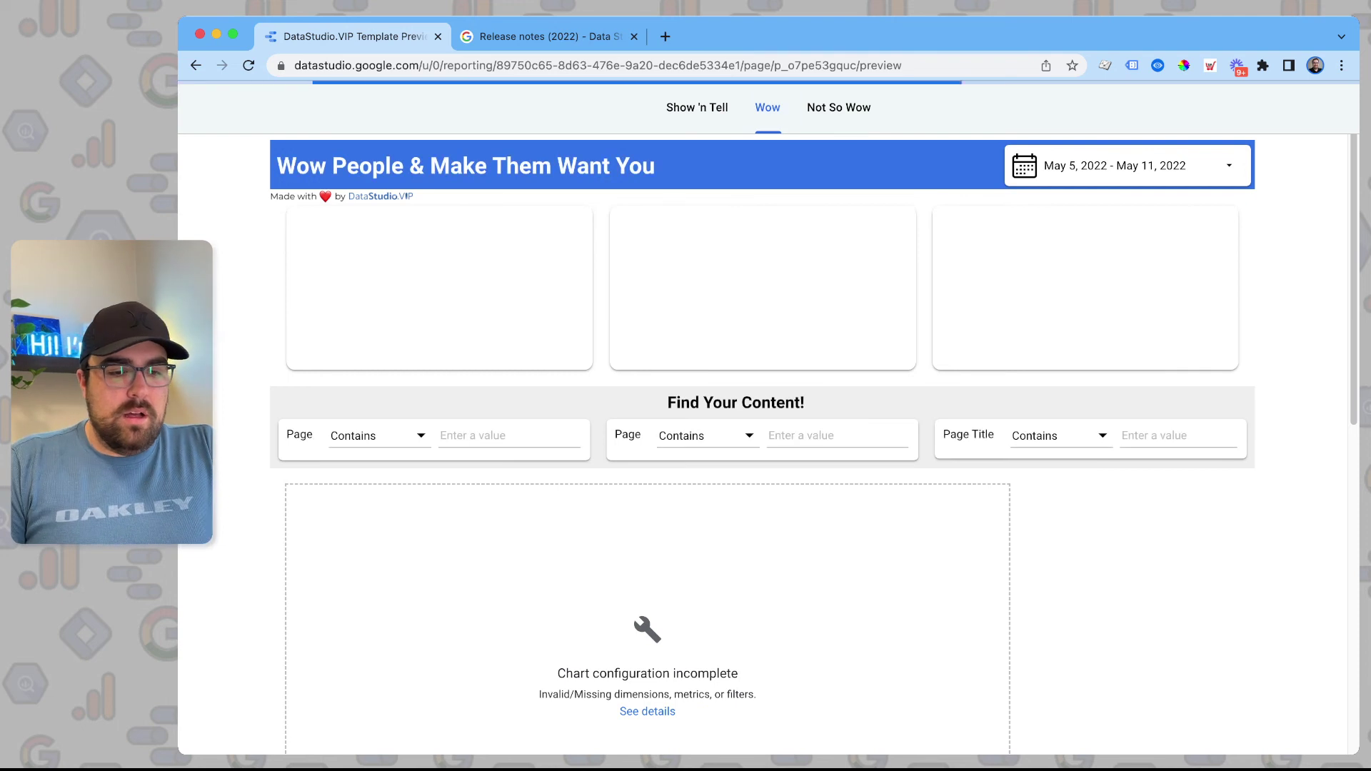
{"action": "scroll", "coordinate": [763, 443], "scroll_direction": "down", "scroll_amount": 3}
{"action": "scroll", "coordinate": [763, 443], "scroll_direction": "down", "scroll_amount": 6}
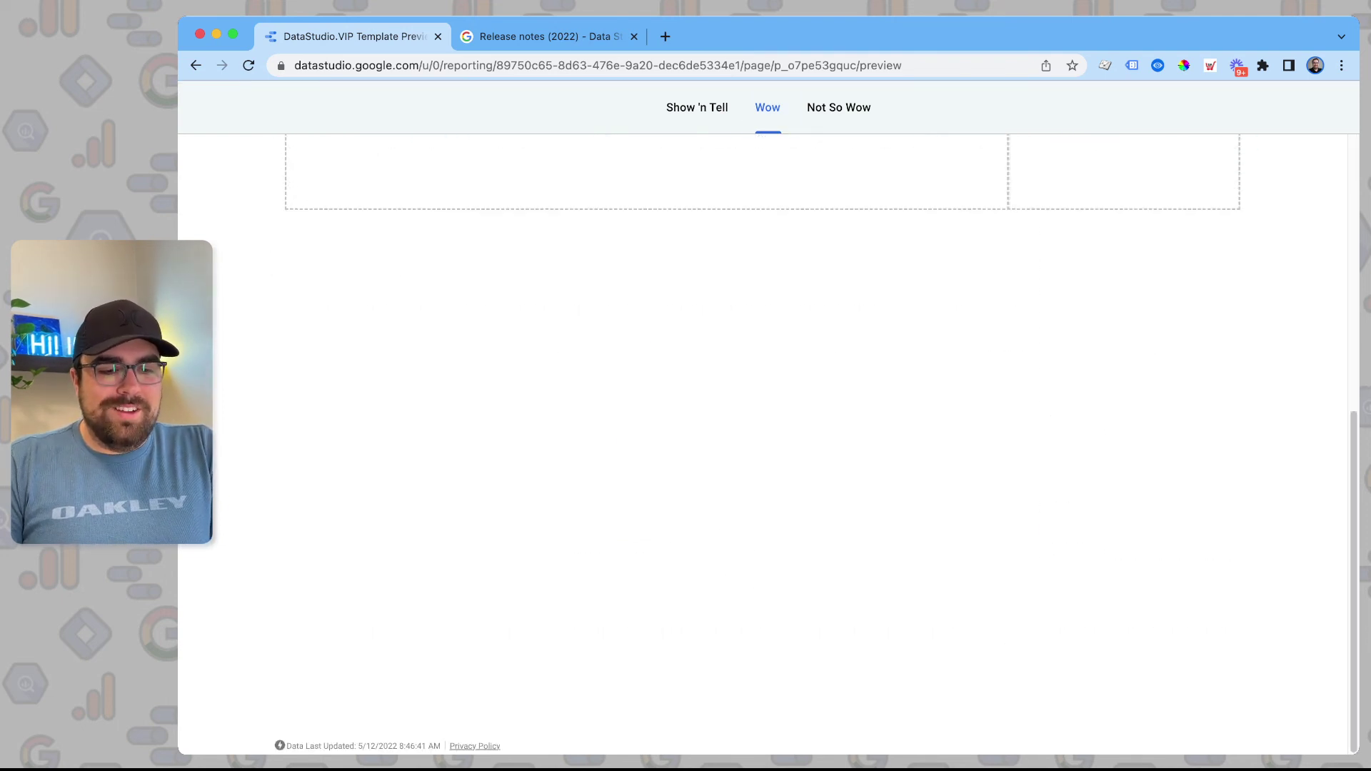
{"action": "scroll", "coordinate": [763, 443], "scroll_direction": "up", "scroll_amount": 9}
{"action": "left_click", "coordinate": [839, 108]}
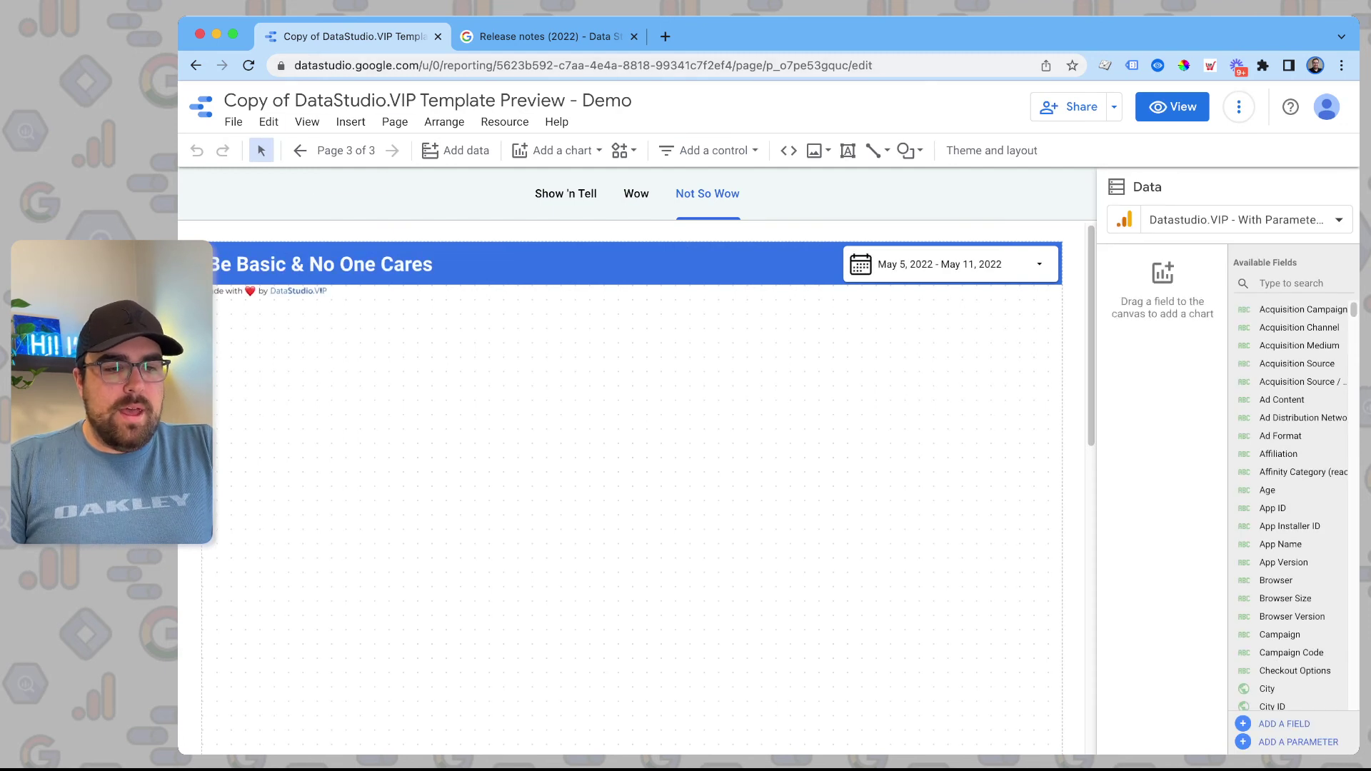
Check the Wow page's charts and filter controls in the editable copy and go back to the Not So Wow page
{"action": "left_click", "coordinate": [636, 193]}
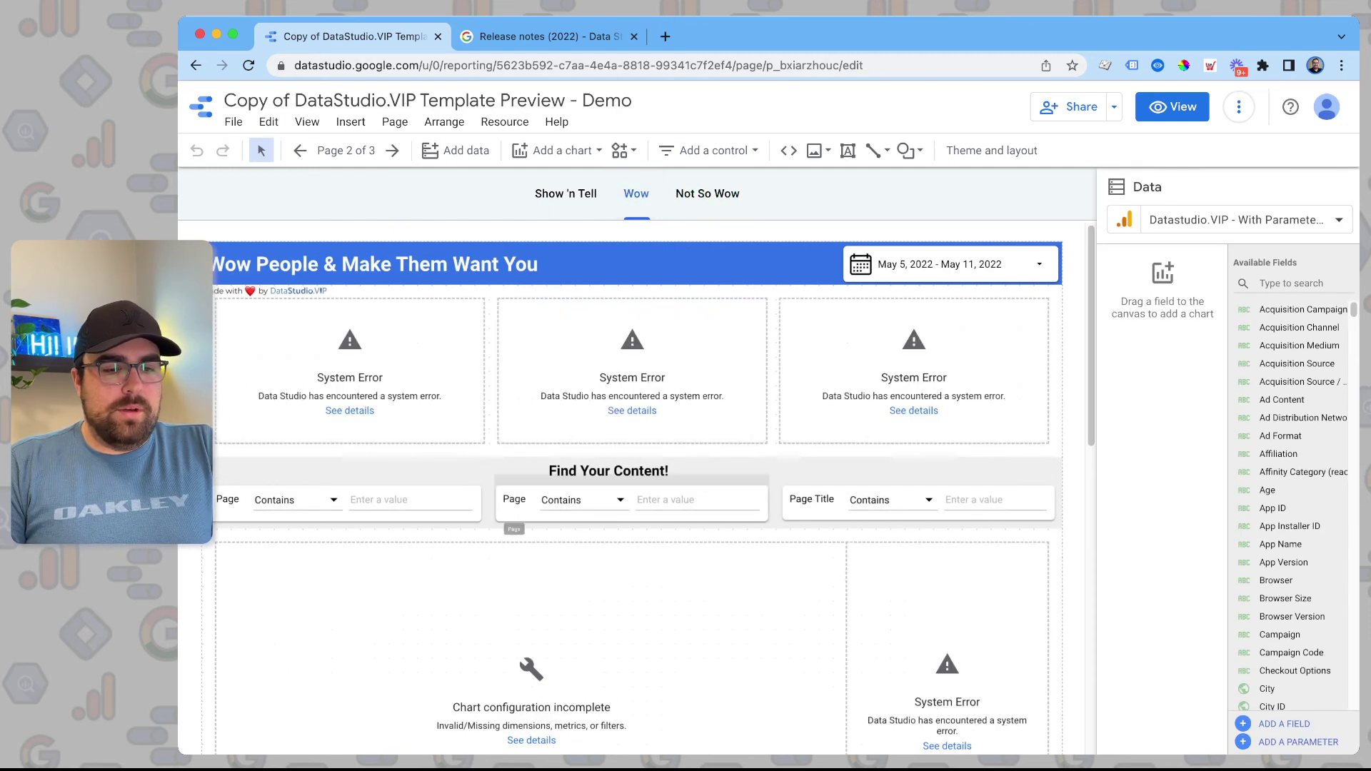
{"action": "scroll", "coordinate": [632, 486], "scroll_direction": "down", "scroll_amount": 5}
{"action": "scroll", "coordinate": [632, 486], "scroll_direction": "up", "scroll_amount": 5}
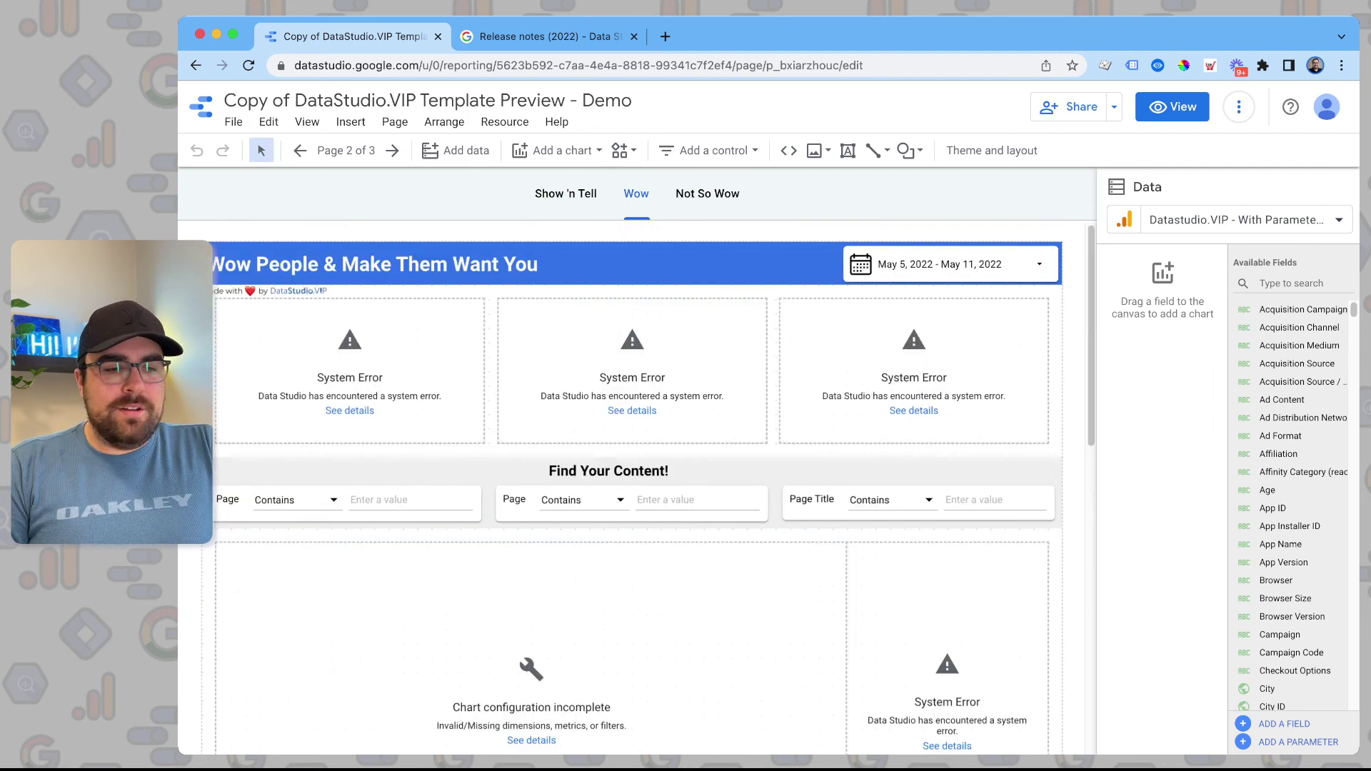
{"action": "left_click", "coordinate": [707, 193]}
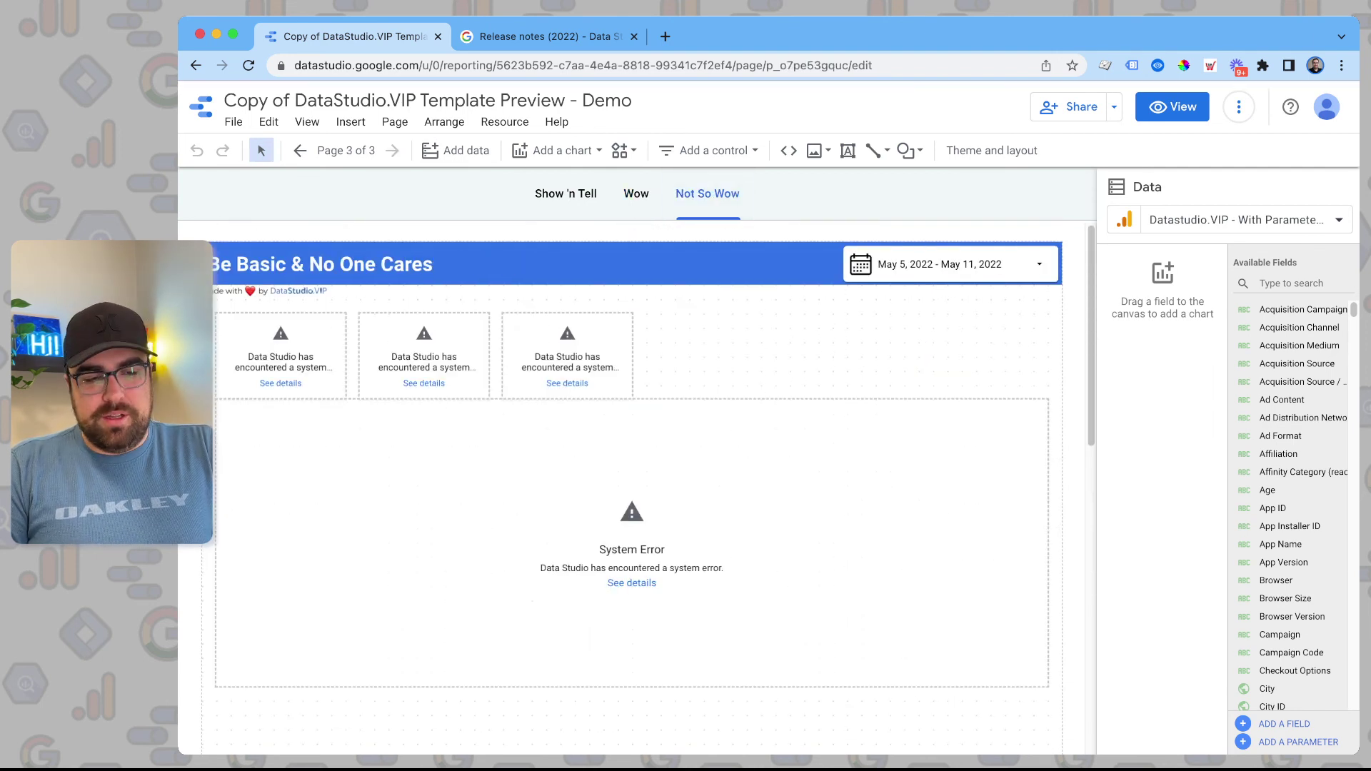
Inspect the formula of the Views metric in the Not So Wow page's time series chart and close it without changes
{"action": "left_click", "coordinate": [632, 471]}
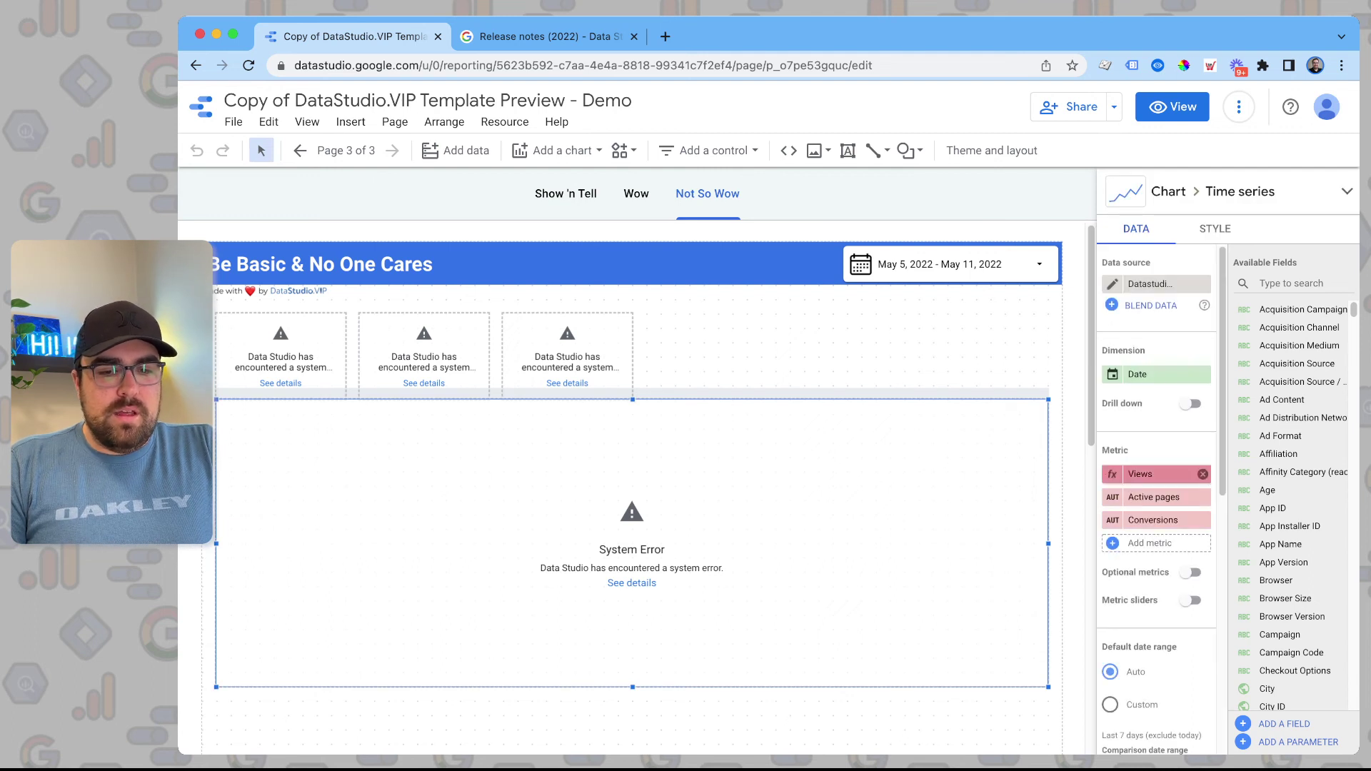
{"action": "left_click", "coordinate": [1112, 474]}
{"action": "left_click_drag", "start_coordinate": [1171, 419], "coordinate": [936, 419]}
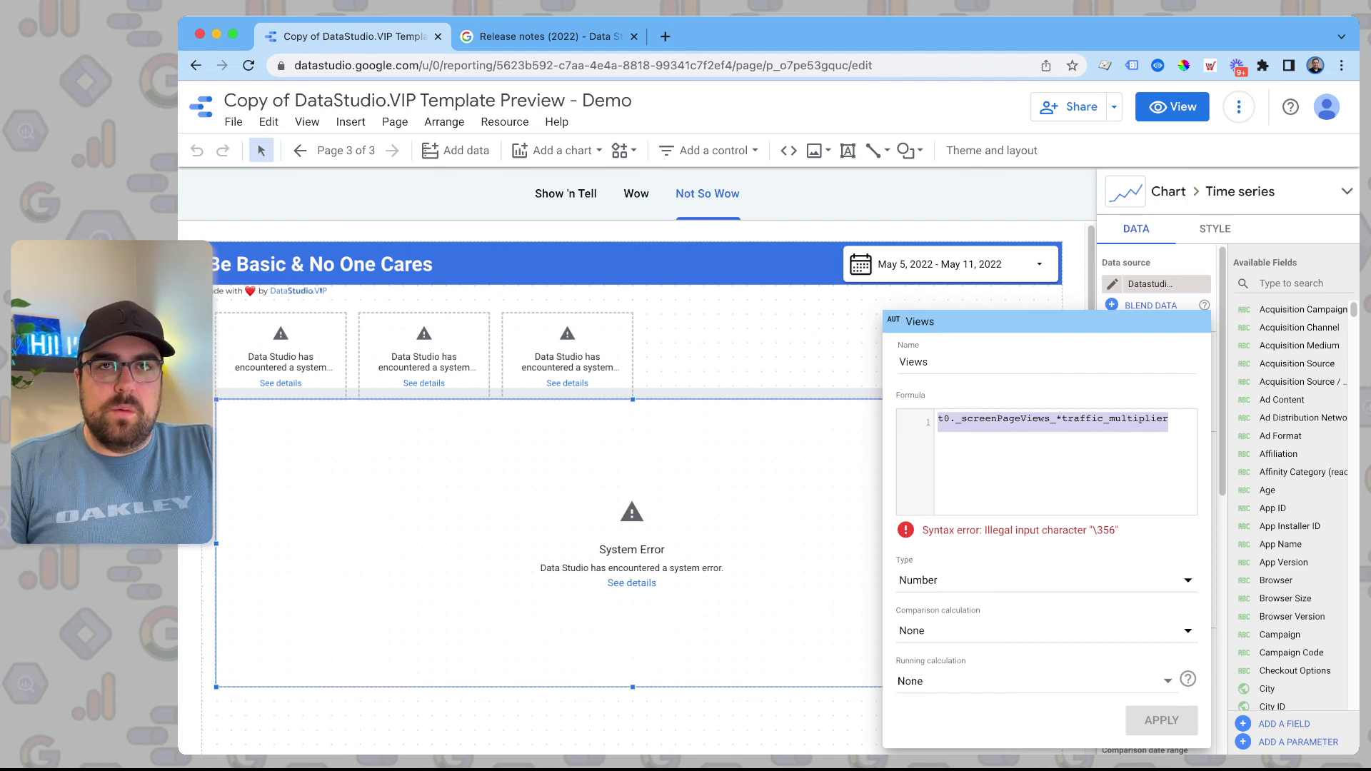
{"action": "key", "text": "Escape"}
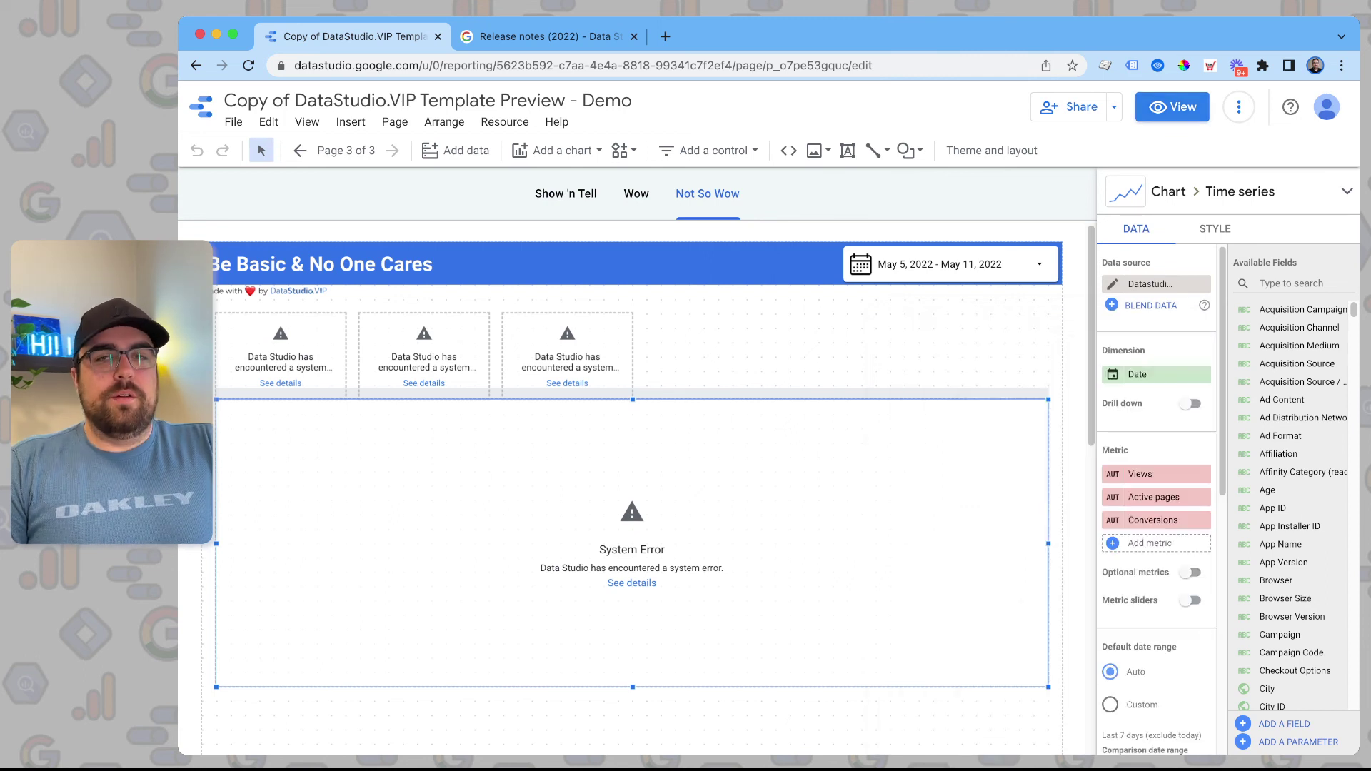